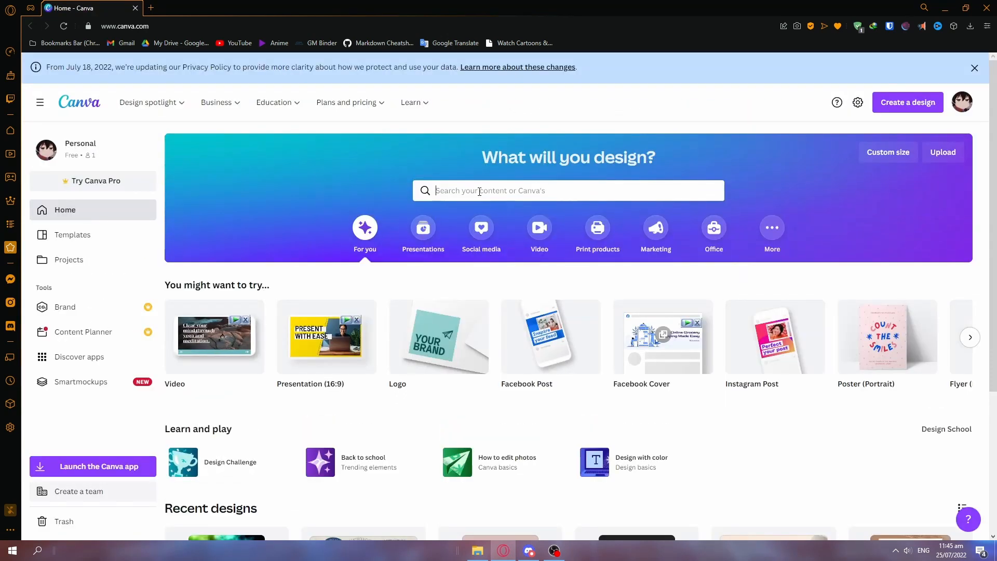
Search Canva's templates for "logo" and look through the logo designs offered.
{"action": "left_click", "coordinate": [479, 191]}
{"action": "type", "text": "logo"}
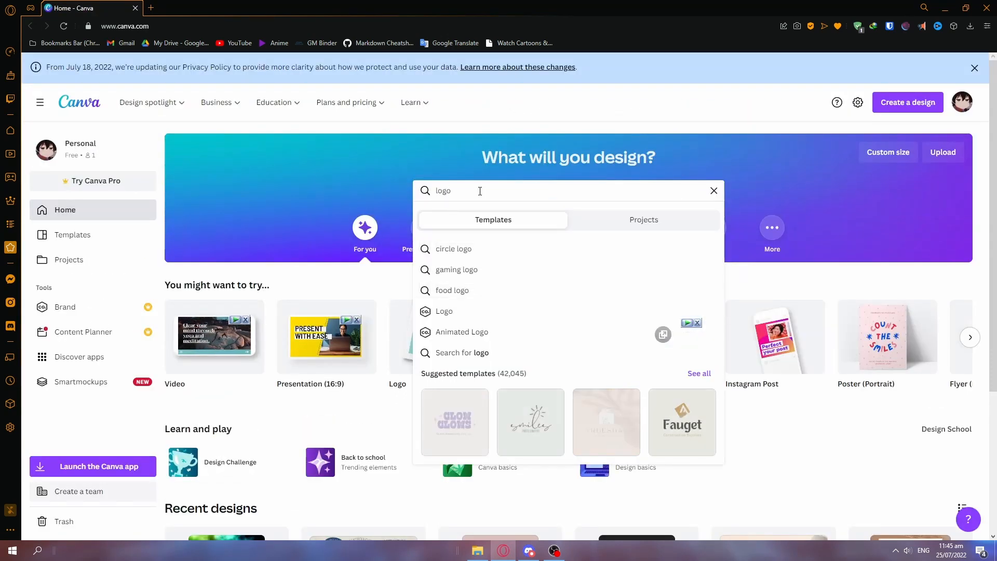
{"action": "left_click", "coordinate": [466, 281]}
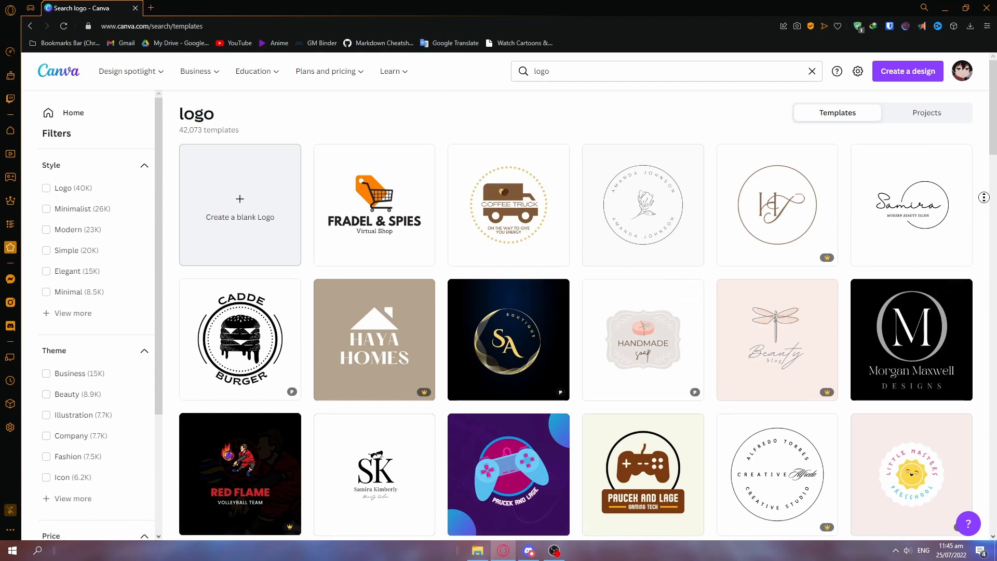
{"action": "scroll", "coordinate": [982, 221], "scroll_direction": "down", "scroll_amount": 2}
{"action": "scroll", "coordinate": [981, 221], "scroll_direction": "down", "scroll_amount": 3}
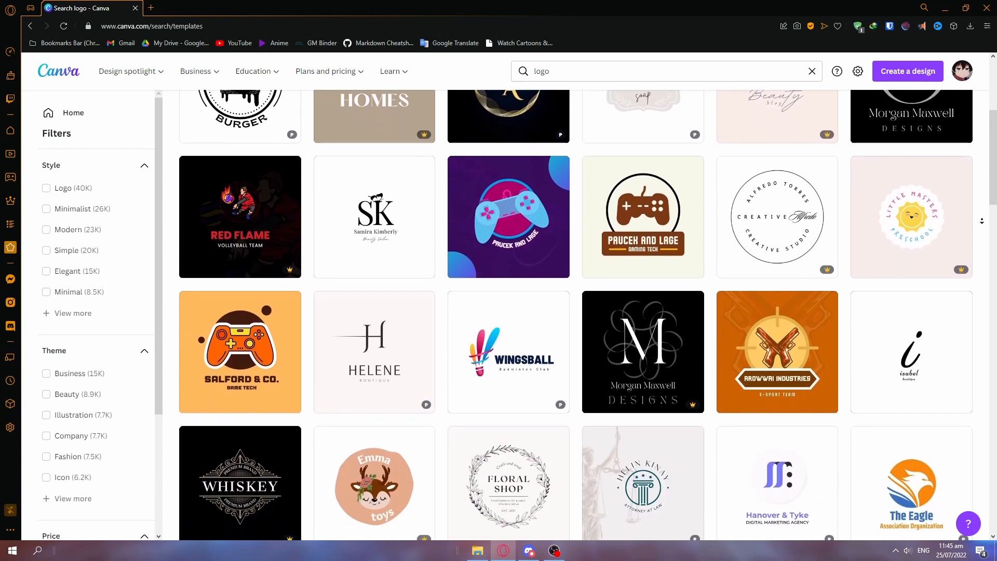
{"action": "scroll", "coordinate": [982, 221], "scroll_direction": "down", "scroll_amount": 3}
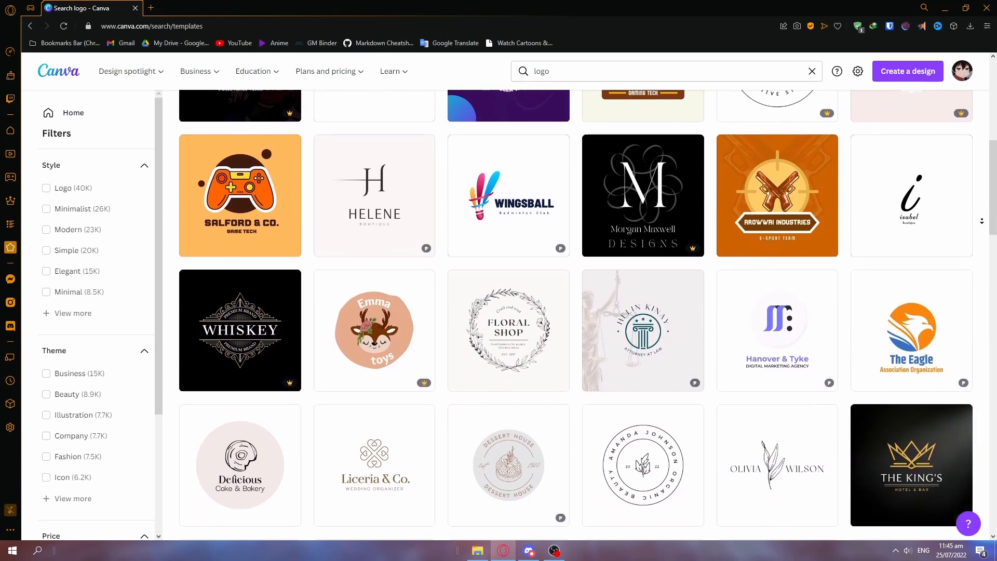
{"action": "scroll", "coordinate": [982, 220], "scroll_direction": "down", "scroll_amount": 3}
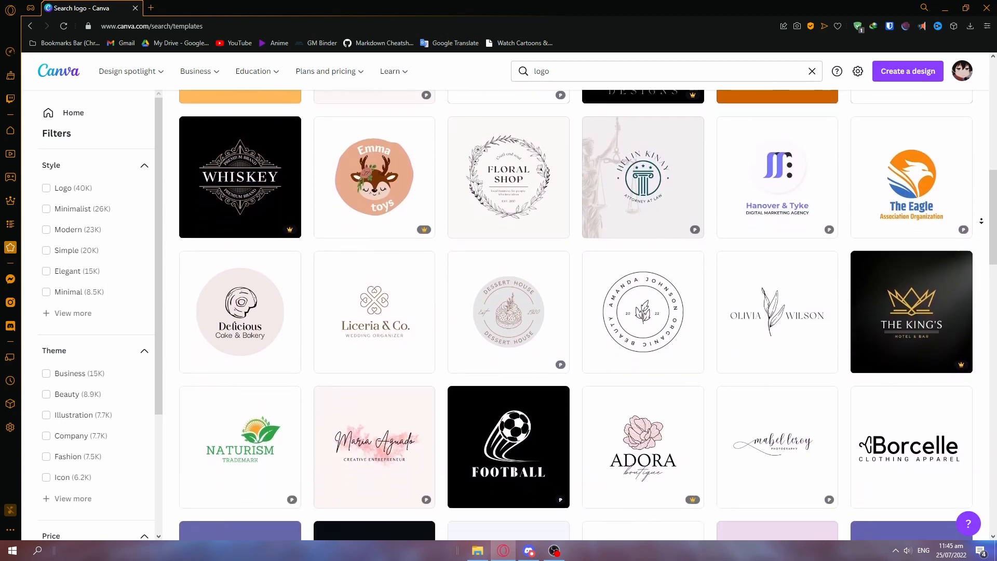
{"action": "scroll", "coordinate": [982, 221], "scroll_direction": "down", "scroll_amount": 3}
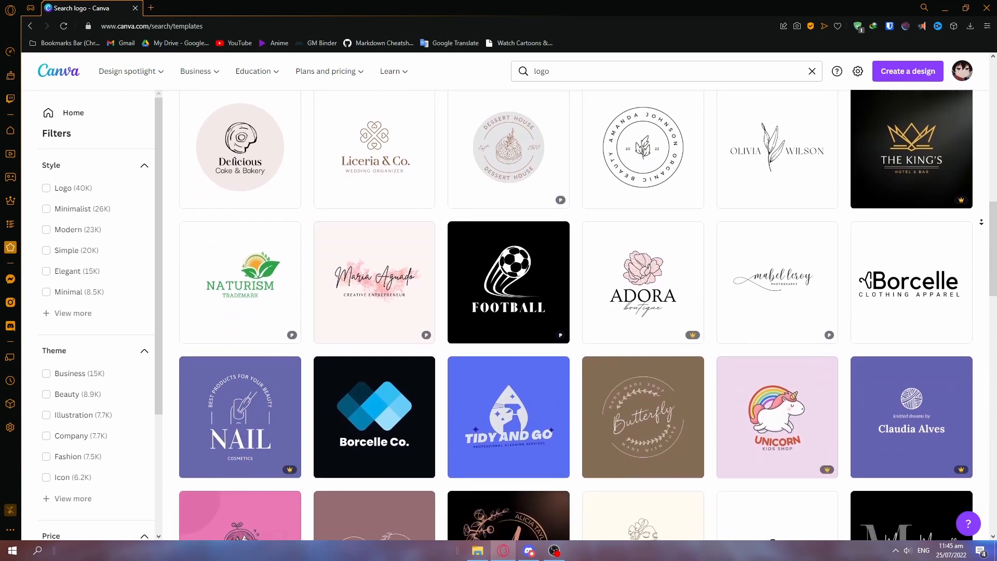
{"action": "scroll", "coordinate": [982, 222], "scroll_direction": "down", "scroll_amount": 2}
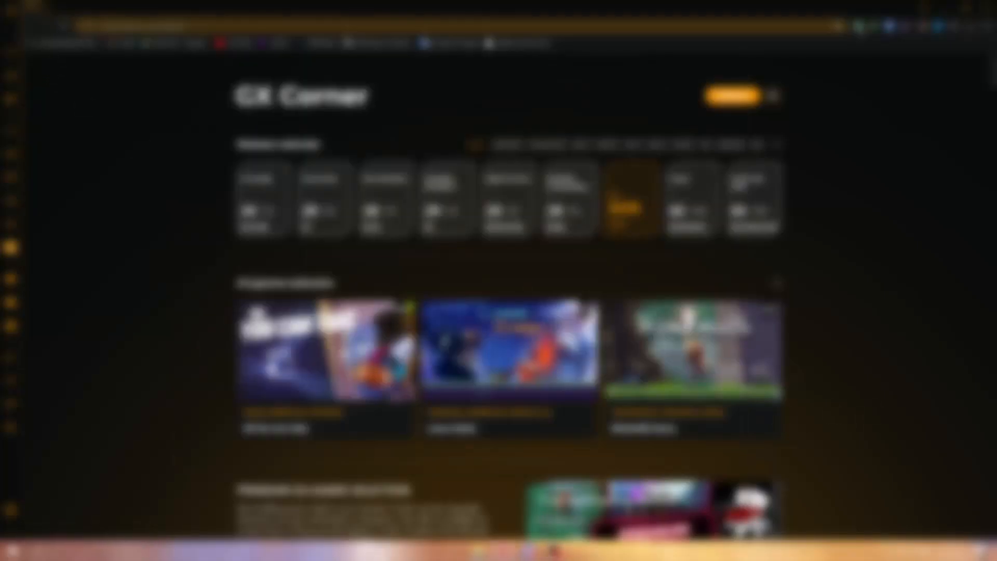
Open photopea.com in the browser and bring up the new project settings.
{"action": "left_click", "coordinate": [415, 26]}
{"action": "type", "text": "photopea.co"}
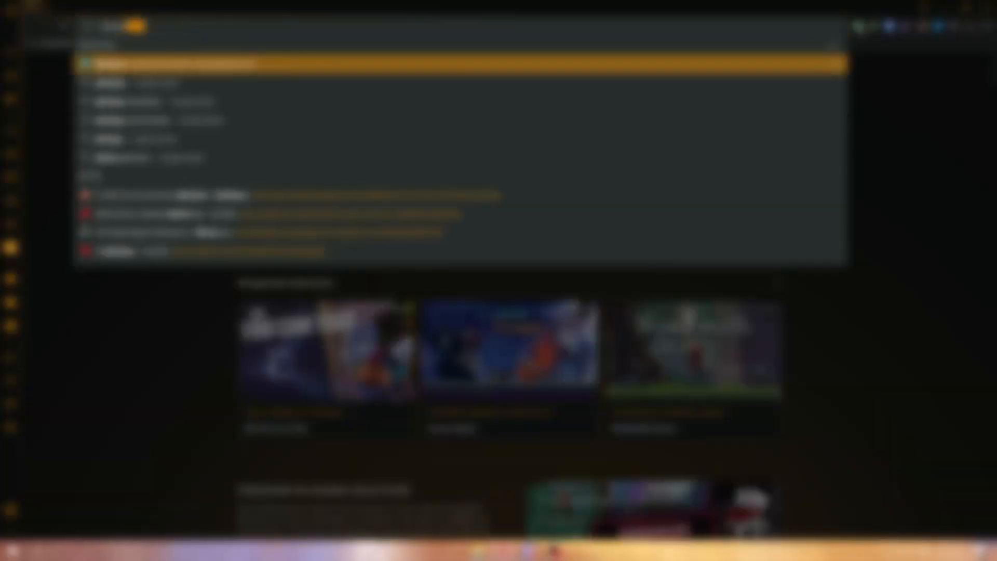
{"action": "key", "text": "Return"}
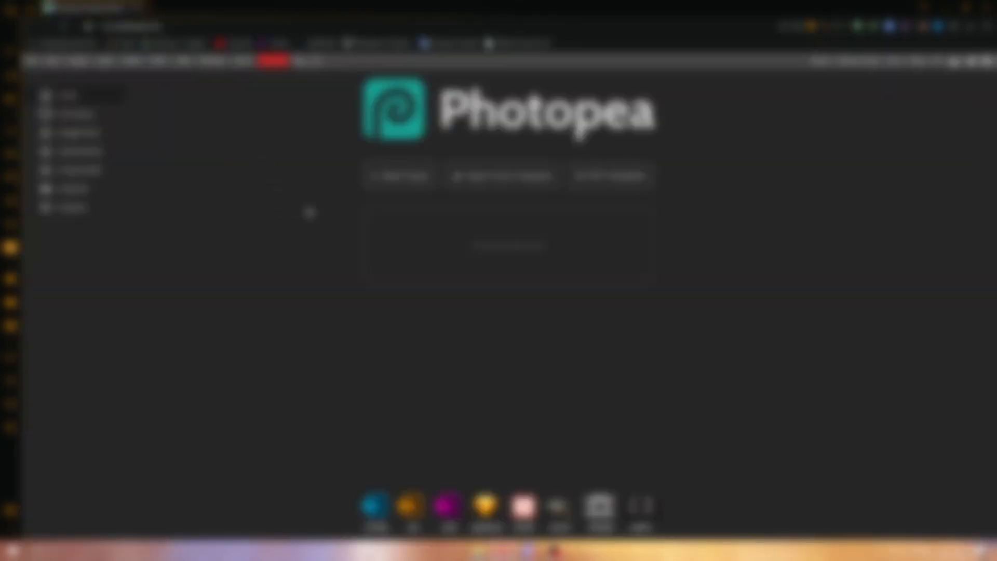
{"action": "left_click", "coordinate": [426, 177]}
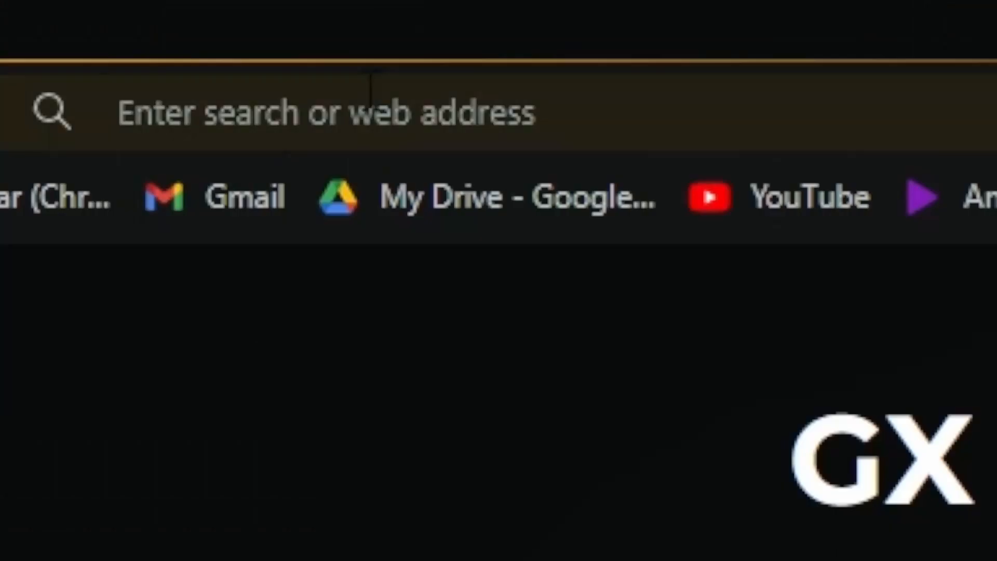
Load photopea.com and create a new blank 1280 × 720 px project with a white background.
{"action": "left_click", "coordinate": [374, 86]}
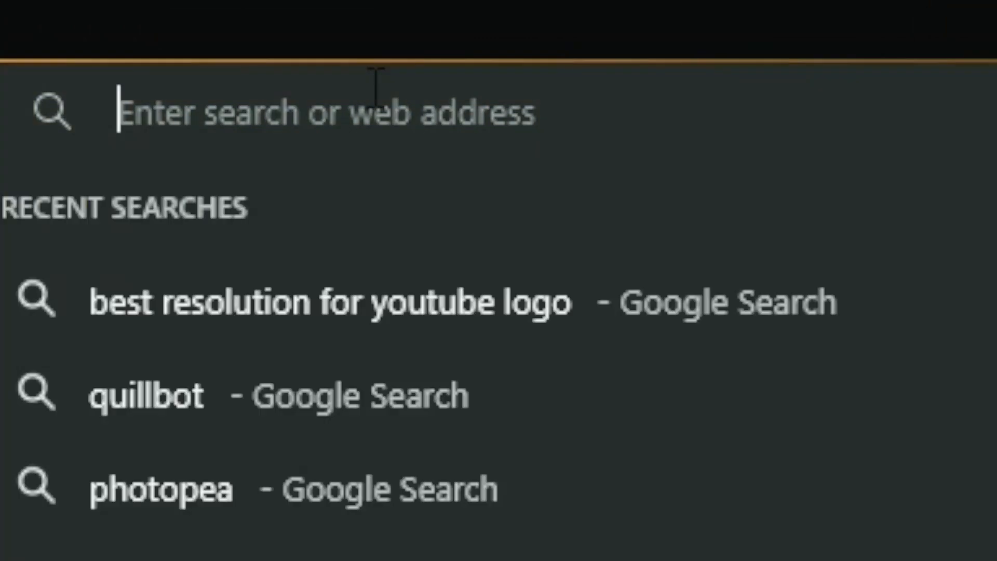
{"action": "type", "text": "photopea.com"}
{"action": "key", "text": "Return"}
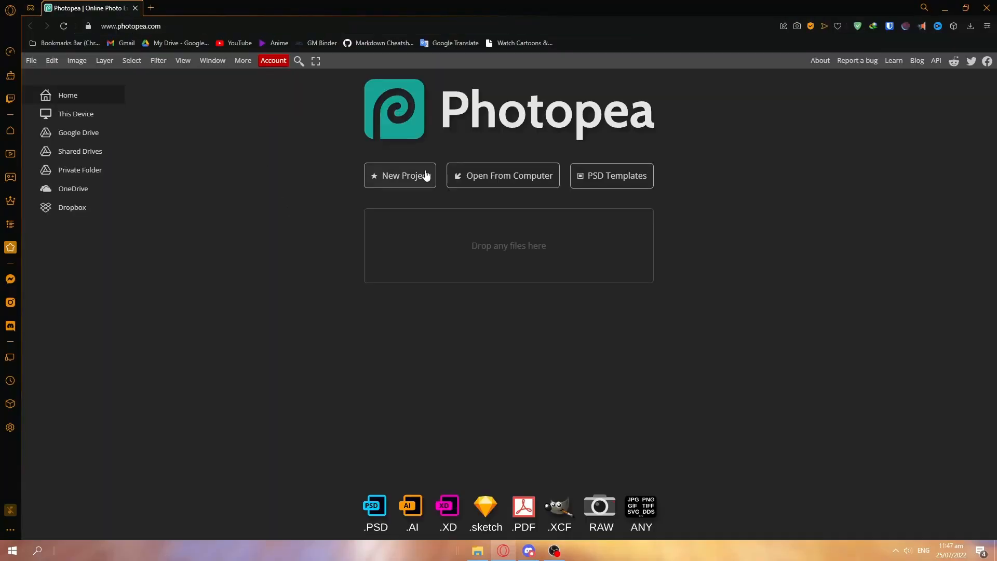
{"action": "left_click", "coordinate": [426, 176]}
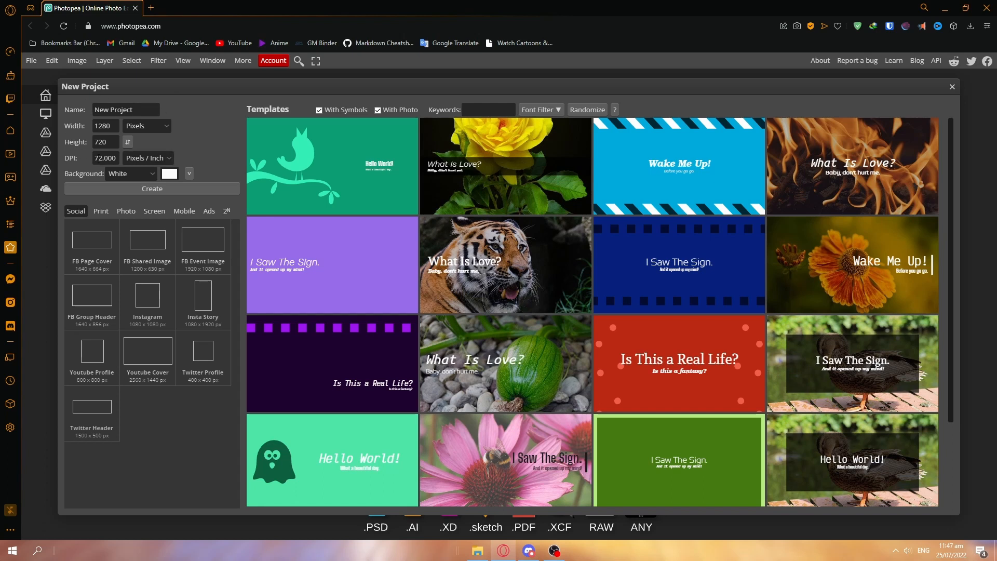
{"action": "left_click", "coordinate": [144, 190]}
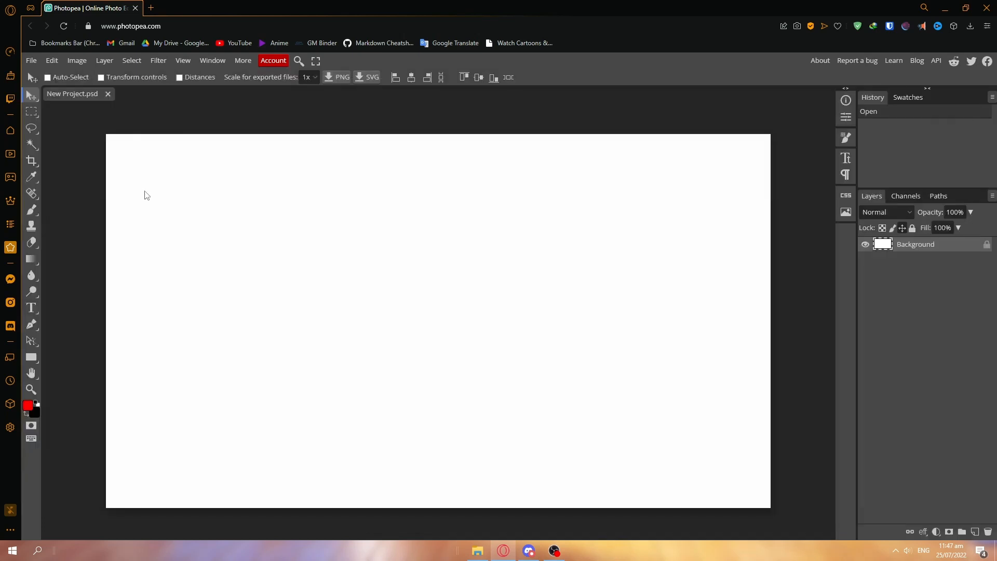
Paint several freehand red strokes across the upper half of the white canvas with the Brush tool.
{"action": "left_click", "coordinate": [32, 209]}
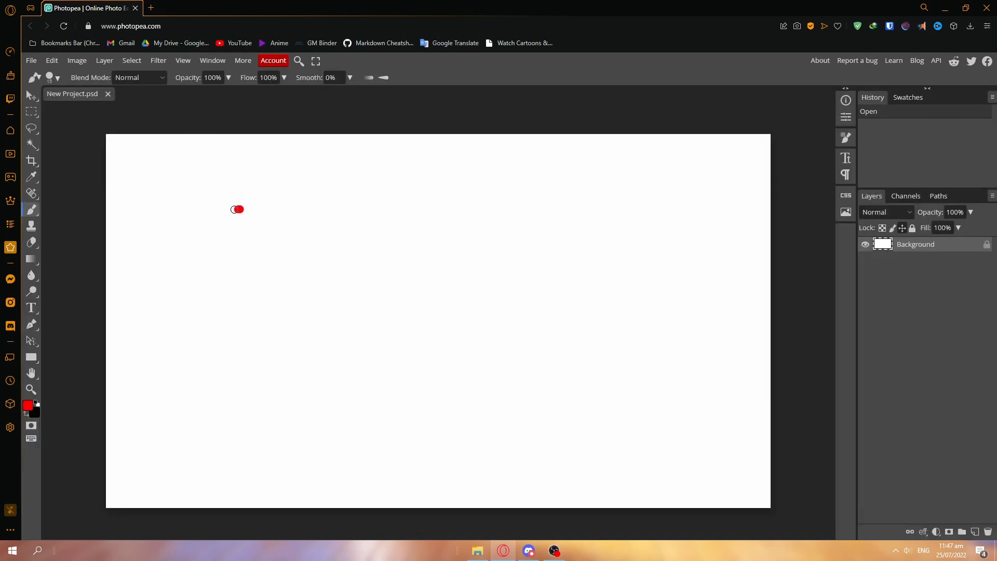
{"action": "left_click_drag", "start_coordinate": [240, 209], "coordinate": [167, 288]}
{"action": "left_click", "coordinate": [344, 198]}
{"action": "mouse_move", "coordinate": [264, 289]}
{"action": "left_mouse_down"}
{"action": "mouse_move", "coordinate": [315, 248]}
{"action": "mouse_move", "coordinate": [333, 279]}
{"action": "left_mouse_up"}
{"action": "left_click_drag", "start_coordinate": [440, 244], "coordinate": [405, 301]}
{"action": "left_click_drag", "start_coordinate": [482, 254], "coordinate": [502, 295]}
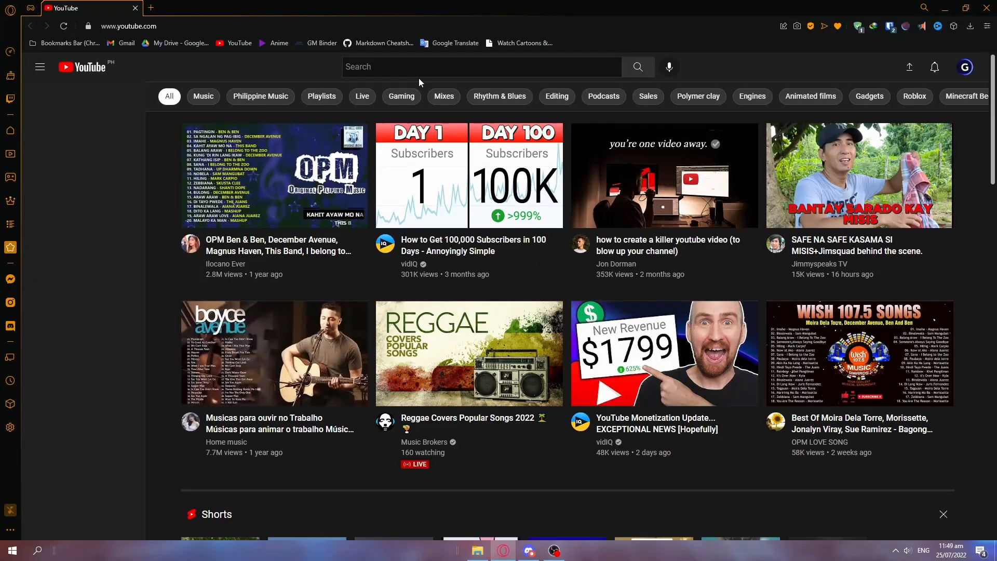
From YouTube, go to the channel's customization page in YouTube Studio and show its branding settings.
{"action": "left_click", "coordinate": [971, 70]}
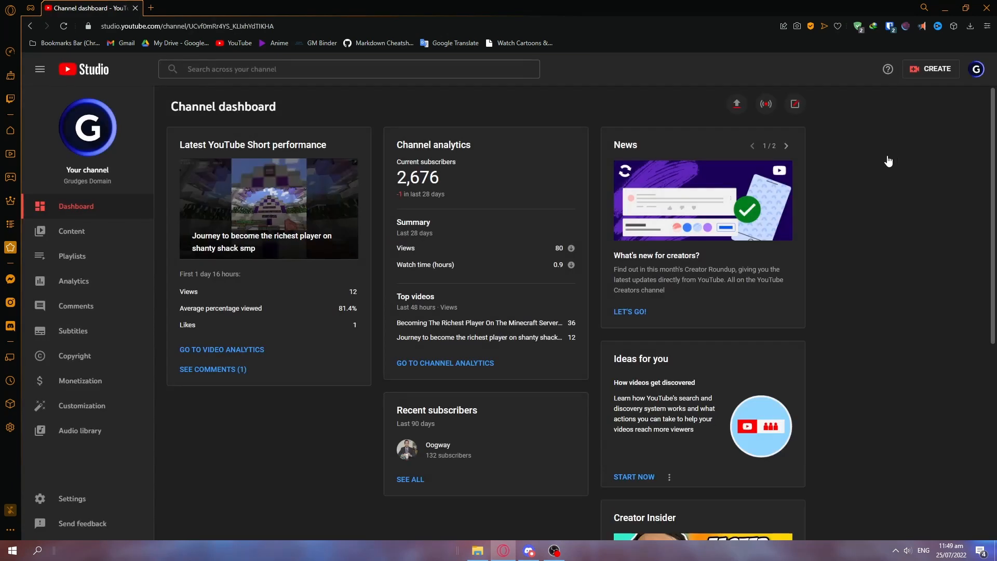
{"action": "left_click", "coordinate": [73, 417]}
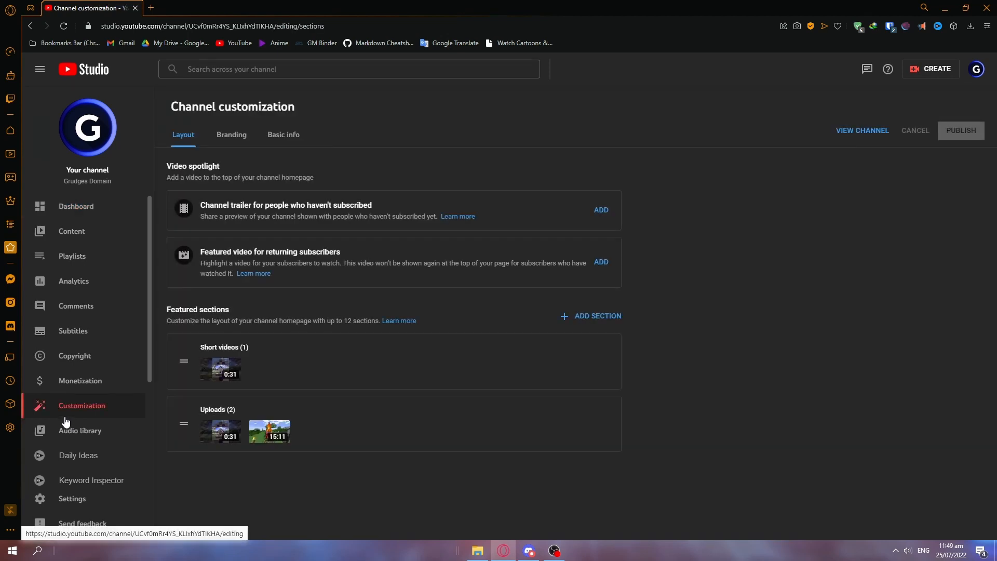
{"action": "left_click", "coordinate": [223, 139]}
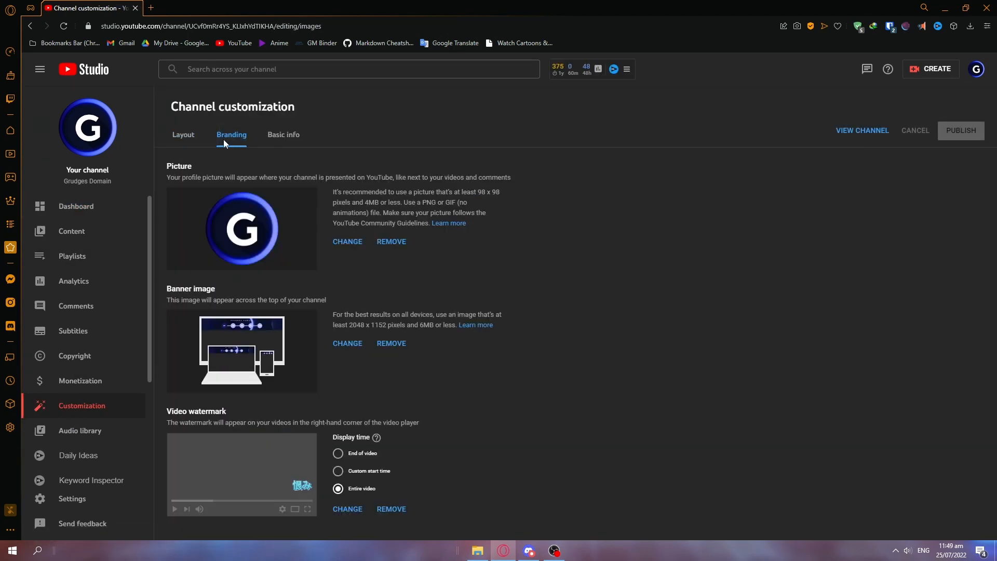
Replace the channel's profile picture with Youtube-Logo.png and accept the full-image crop.
{"action": "left_click", "coordinate": [345, 242]}
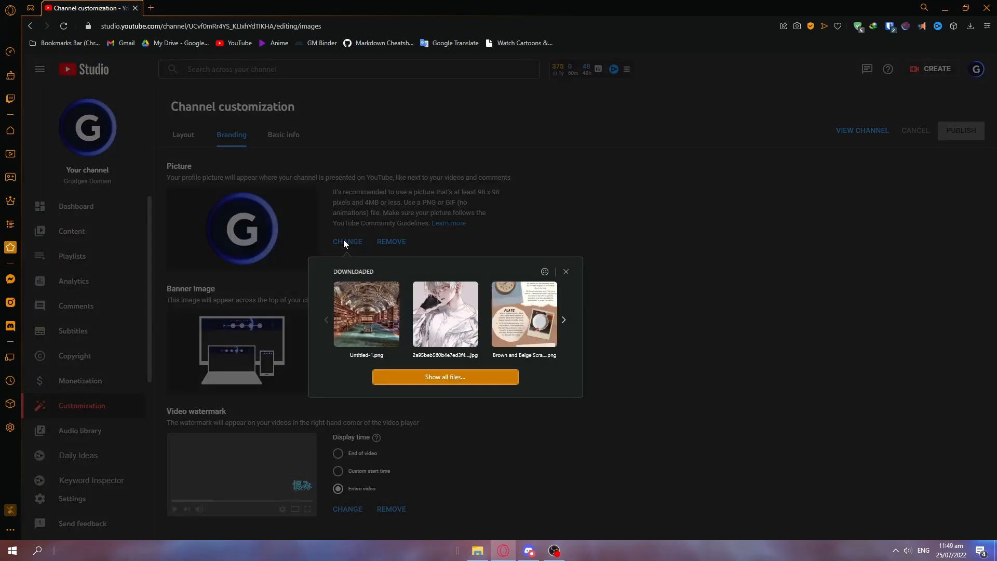
{"action": "left_click", "coordinate": [403, 378]}
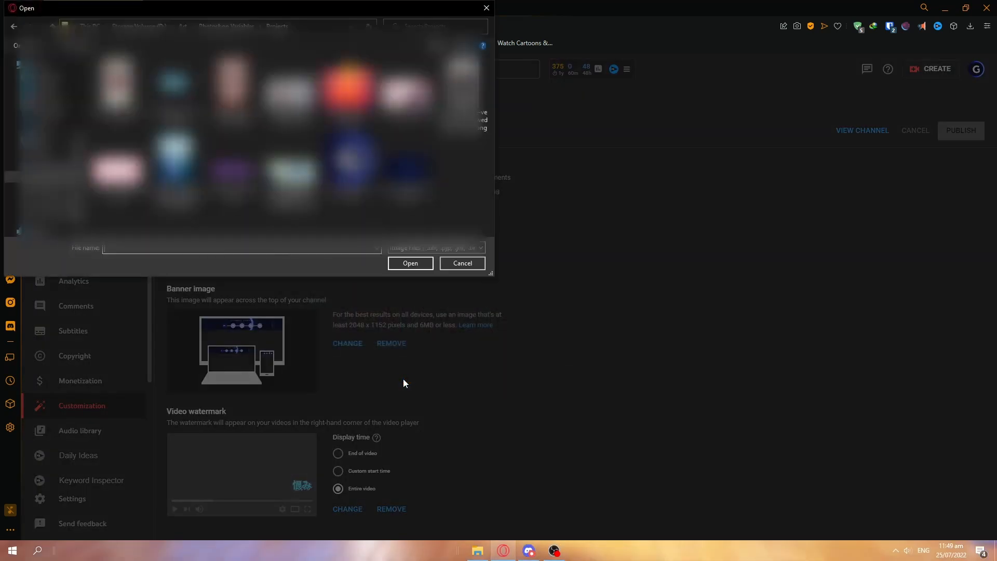
{"action": "left_click", "coordinate": [349, 172]}
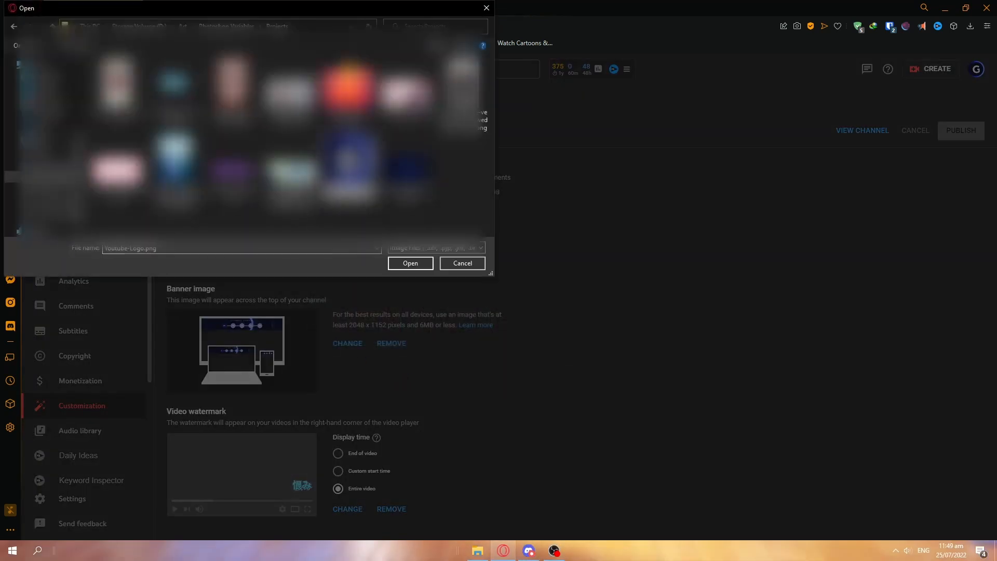
{"action": "left_click", "coordinate": [394, 263]}
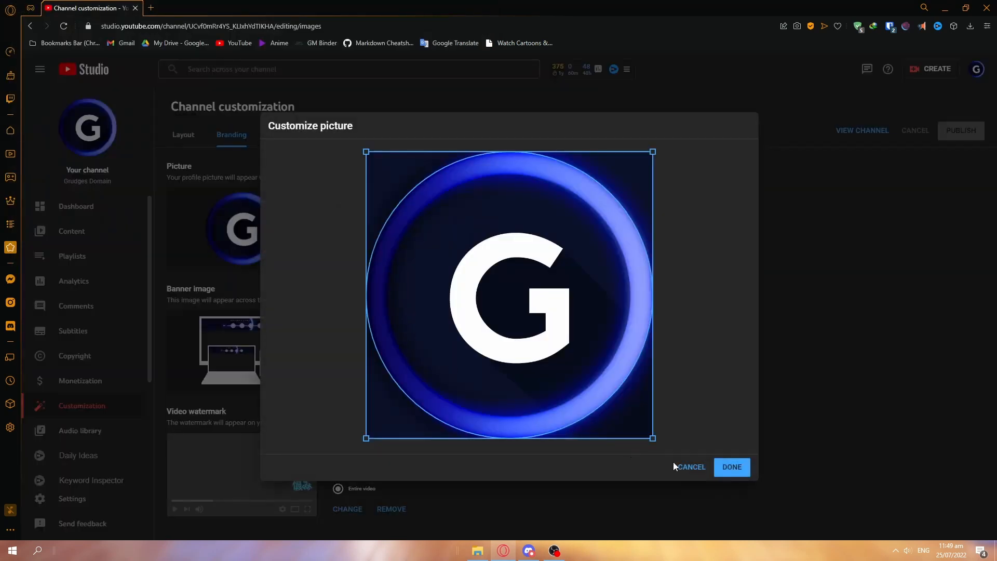
{"action": "left_click", "coordinate": [721, 470]}
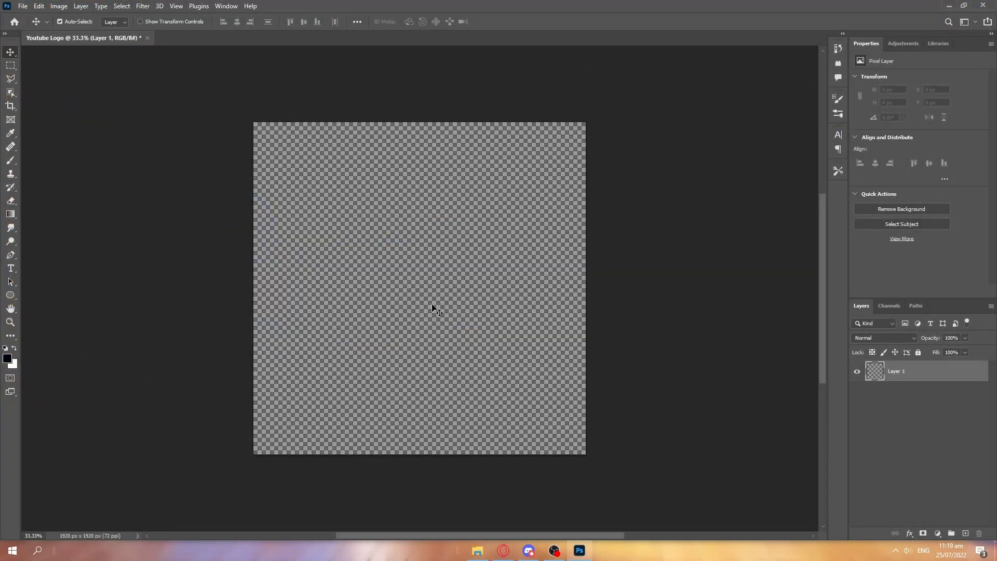
In Photoshop, fill the 1920 × 1920 px logo document with a dark navy fill layer and add an empty layer above it.
{"action": "left_click", "coordinate": [937, 534]}
{"action": "left_click", "coordinate": [934, 344]}
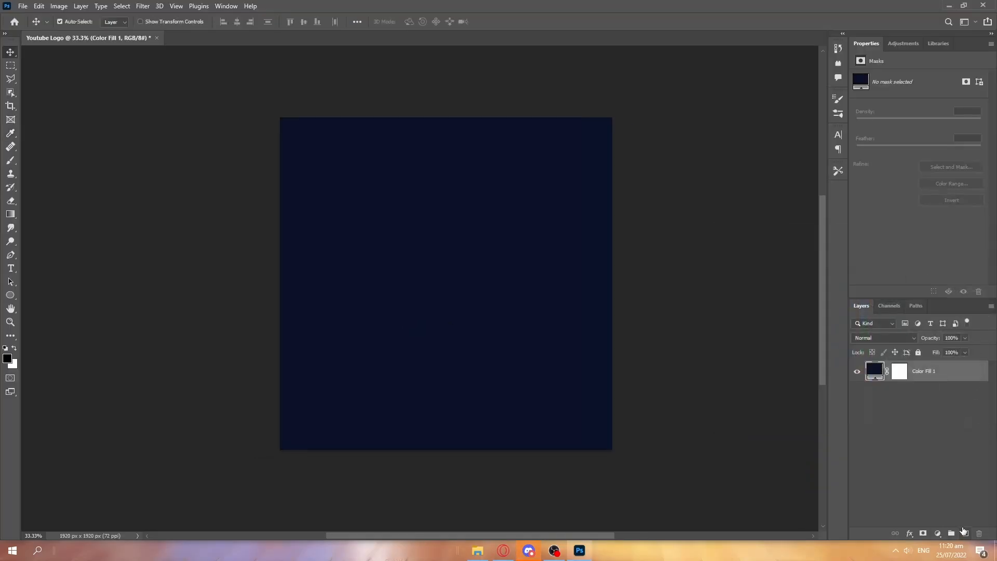
{"action": "left_click", "coordinate": [965, 533]}
Draw an unfilled, white-outlined circle about 1918 × 1920 px that reaches all four edges of the canvas.
{"action": "mouse_move", "coordinate": [291, 129]}
{"action": "left_mouse_down"}
{"action": "mouse_move", "coordinate": [491, 260]}
{"action": "mouse_move", "coordinate": [575, 450]}
{"action": "mouse_move", "coordinate": [597, 442]}
{"action": "left_mouse_up"}
{"action": "left_click", "coordinate": [10, 295]}
{"action": "left_click_drag", "start_coordinate": [438, 121], "coordinate": [438, 118]}
{"action": "left_click_drag", "start_coordinate": [440, 438], "coordinate": [441, 451]}
{"action": "left_click_drag", "start_coordinate": [596, 283], "coordinate": [612, 284]}
{"action": "key", "text": "v"}
Set the circle's stroke to 50 px and shrink the ring to about 1871 px so its outer edge fits the canvas.
{"action": "double_click", "coordinate": [890, 180]}
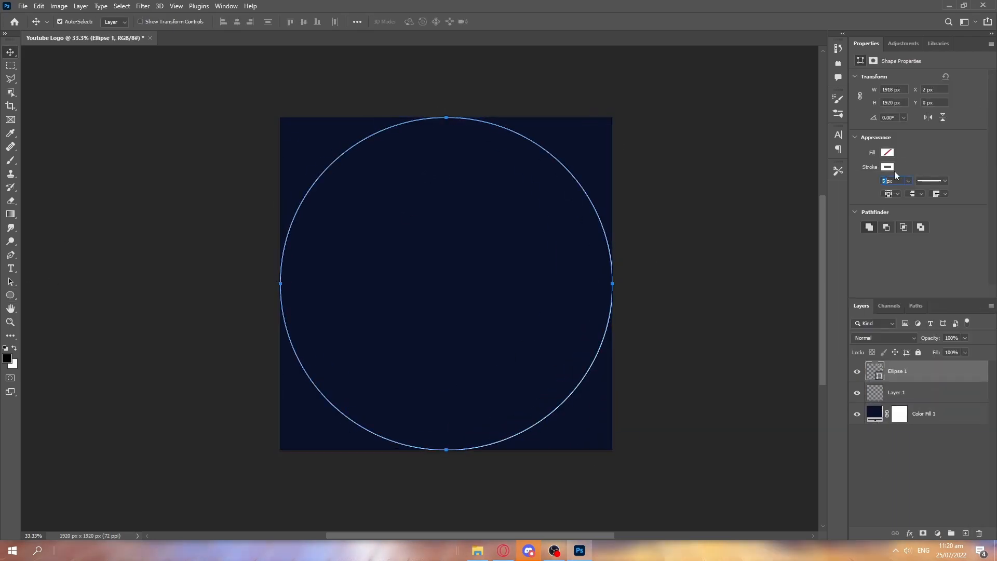
{"action": "type", "text": "50"}
{"action": "key", "text": "Return"}
{"action": "key", "text": "ctrl+t"}
{"action": "left_click_drag", "start_coordinate": [446, 112], "coordinate": [446, 117]}
{"action": "left_click_drag", "start_coordinate": [276, 284], "coordinate": [280, 283]}
{"action": "left_click_drag", "start_coordinate": [446, 454], "coordinate": [446, 450]}
{"action": "left_click_drag", "start_coordinate": [616, 284], "coordinate": [612, 284]}
{"action": "key", "text": "Return"}
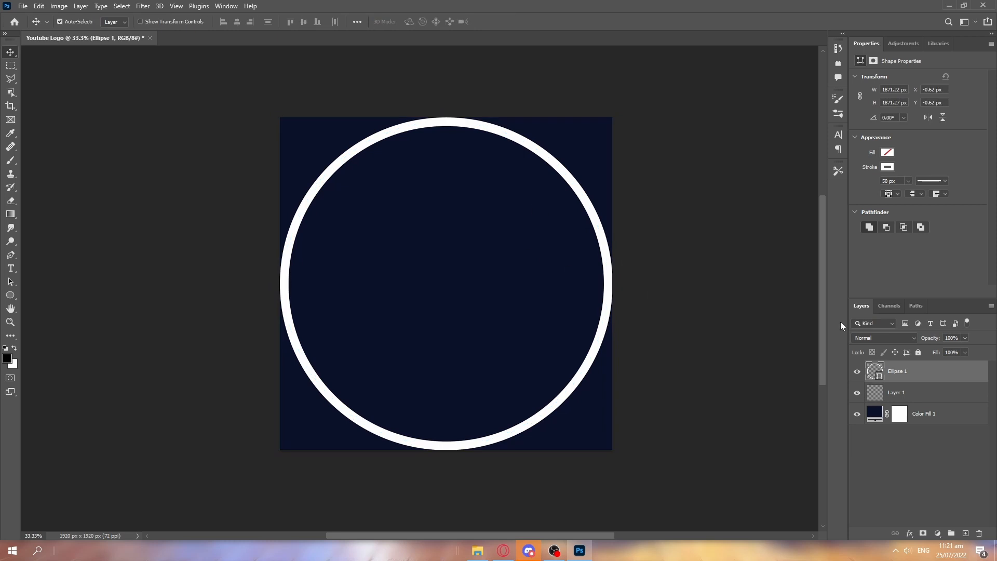
Thicken the ring's stroke to 150 px and scale the shape to about 1778 × 1774 px to fit the canvas.
{"action": "double_click", "coordinate": [889, 181]}
{"action": "type", "text": "80"}
{"action": "key", "text": "Return"}
{"action": "type", "text": "150"}
{"action": "key", "text": "Return"}
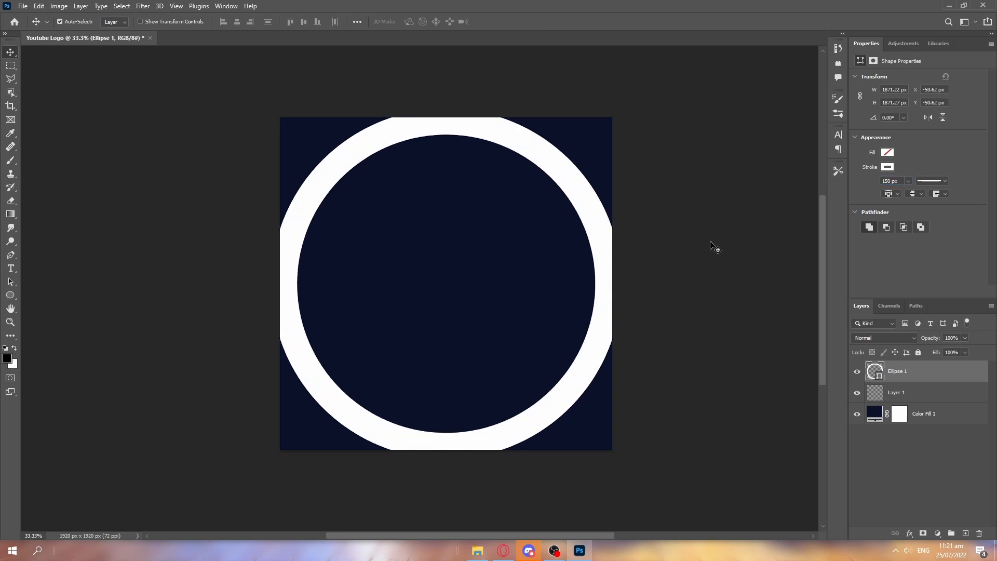
{"action": "key", "text": "ctrl+t"}
{"action": "left_click_drag", "start_coordinate": [619, 284], "coordinate": [611, 284]}
{"action": "key", "text": "Return"}
{"action": "scroll", "coordinate": [459, 263], "scroll_direction": "down", "scroll_amount": 1}
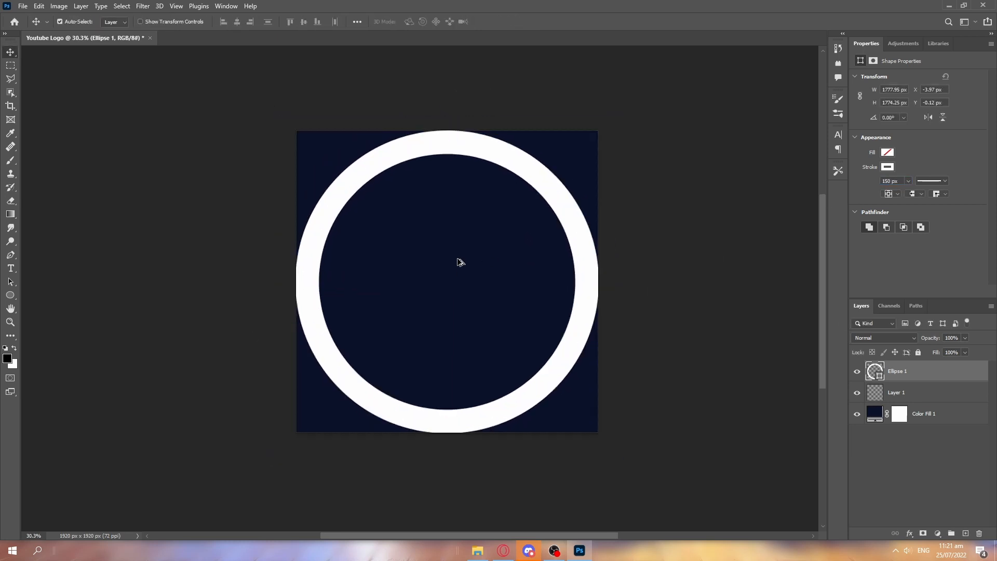
Delete the empty layer and give the ring a linear Gradient Overlay from dark indigo to light blue at 0°.
{"action": "left_click", "coordinate": [875, 392]}
{"action": "key", "text": "Delete"}
{"action": "left_click", "coordinate": [891, 373]}
{"action": "double_click", "coordinate": [943, 370]}
{"action": "left_click", "coordinate": [479, 305]}
{"action": "left_click_drag", "start_coordinate": [570, 138], "coordinate": [661, 79]}
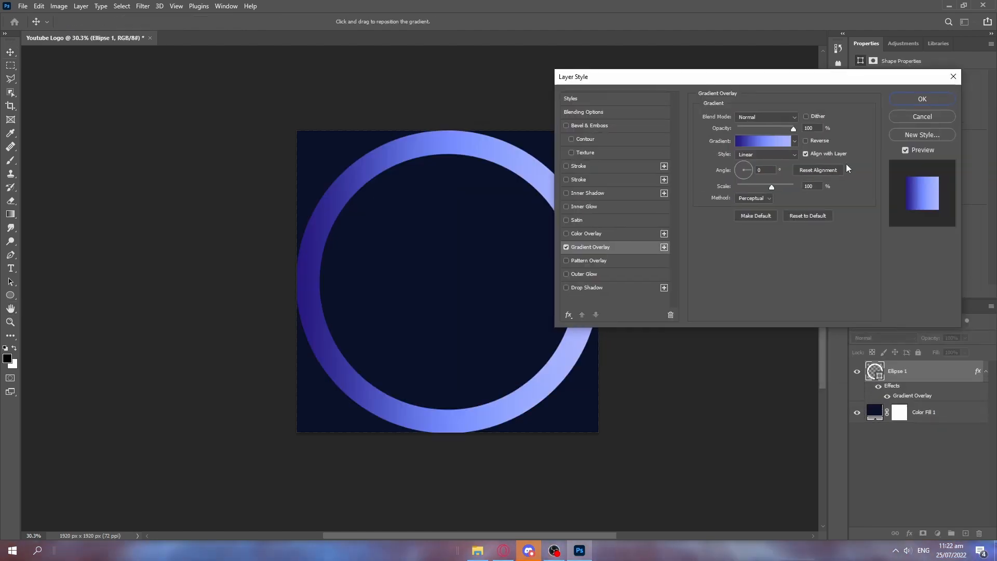
{"action": "left_click", "coordinate": [922, 99]}
Fine-tune the gradient ring's size to about 1774 px wide and high within the canvas.
{"action": "key", "text": "ctrl+t"}
{"action": "scroll", "coordinate": [452, 258], "scroll_direction": "up", "scroll_amount": 3}
{"action": "key", "text": "Return"}
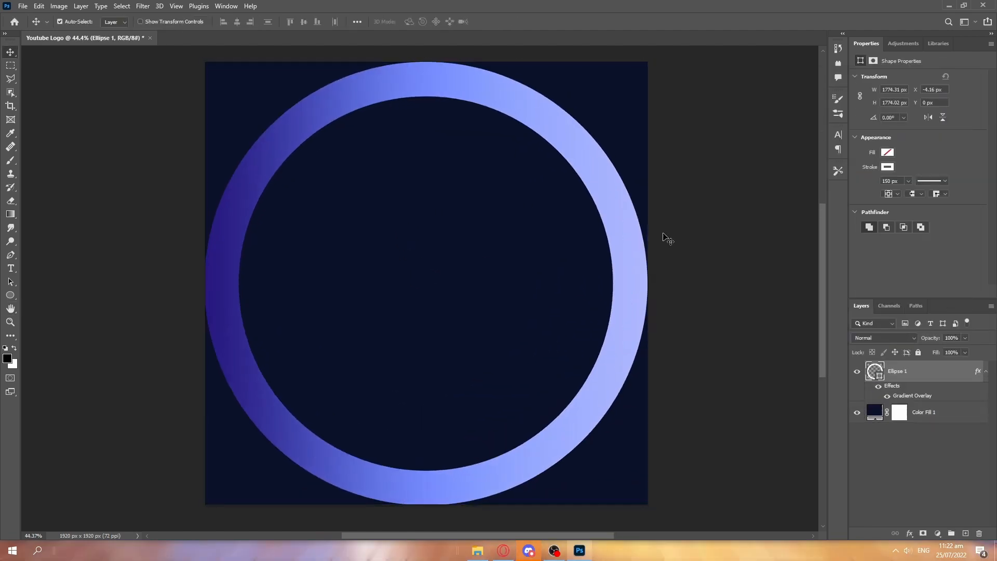
Add an Inner Shadow effect to the ring and choose a blend mode for it.
{"action": "left_click", "coordinate": [588, 193]}
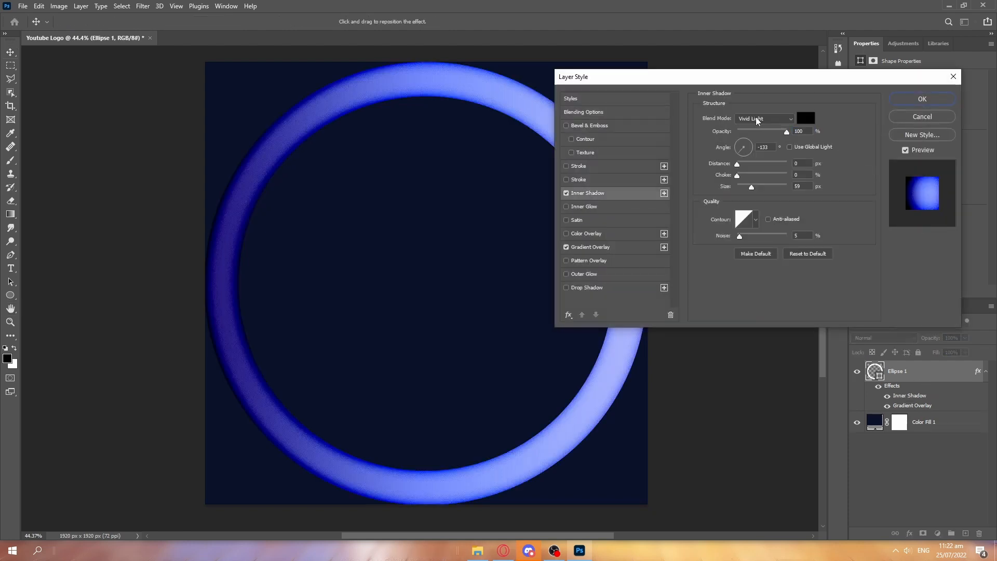
{"action": "left_click", "coordinate": [765, 119]}
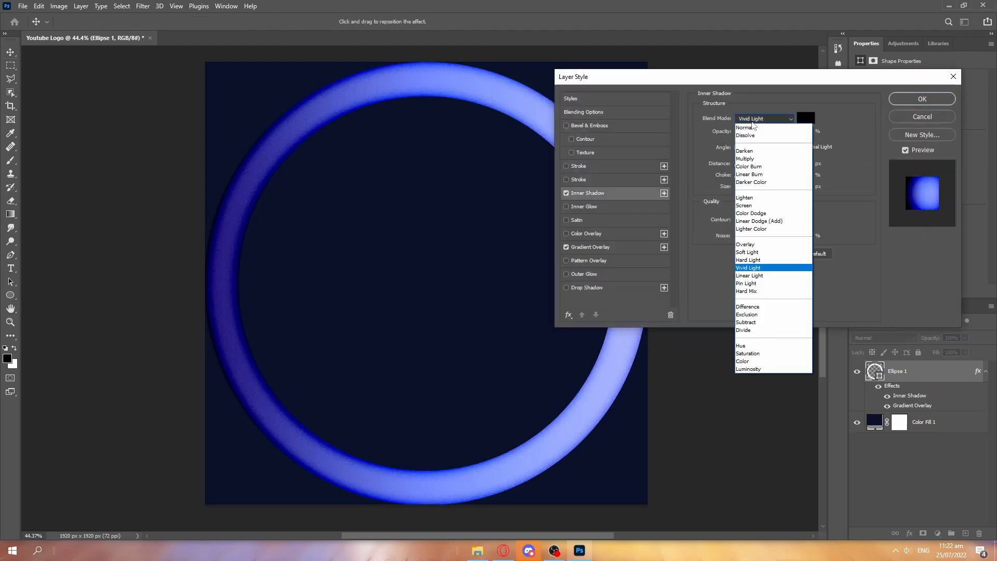
{"action": "left_click", "coordinate": [775, 227]}
{"action": "left_click", "coordinate": [927, 101]}
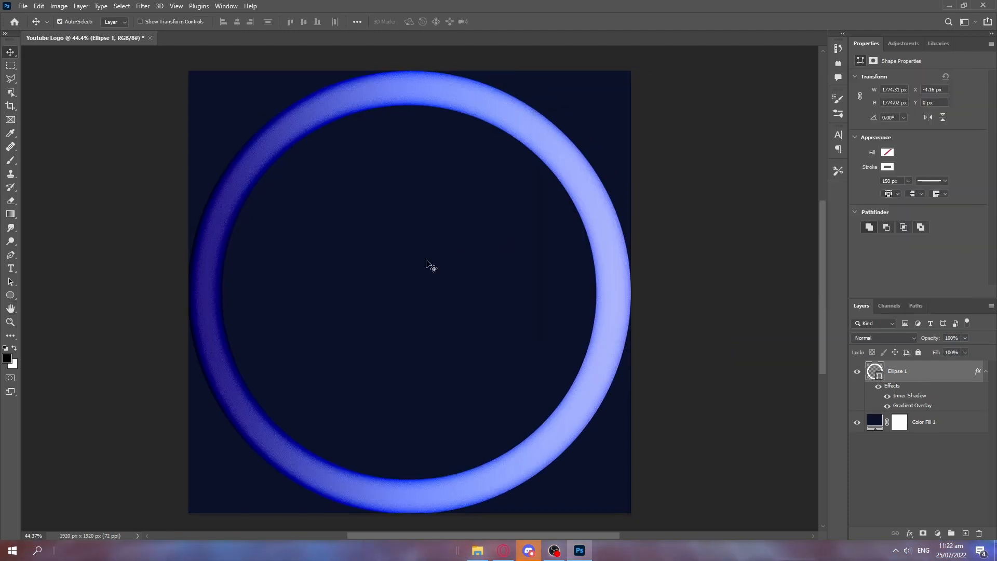
Duplicate the ring layer and apply a Gaussian Blur to the copy, rasterizing the shape.
{"action": "key", "text": "ctrl+j"}
{"action": "left_click", "coordinate": [142, 5]}
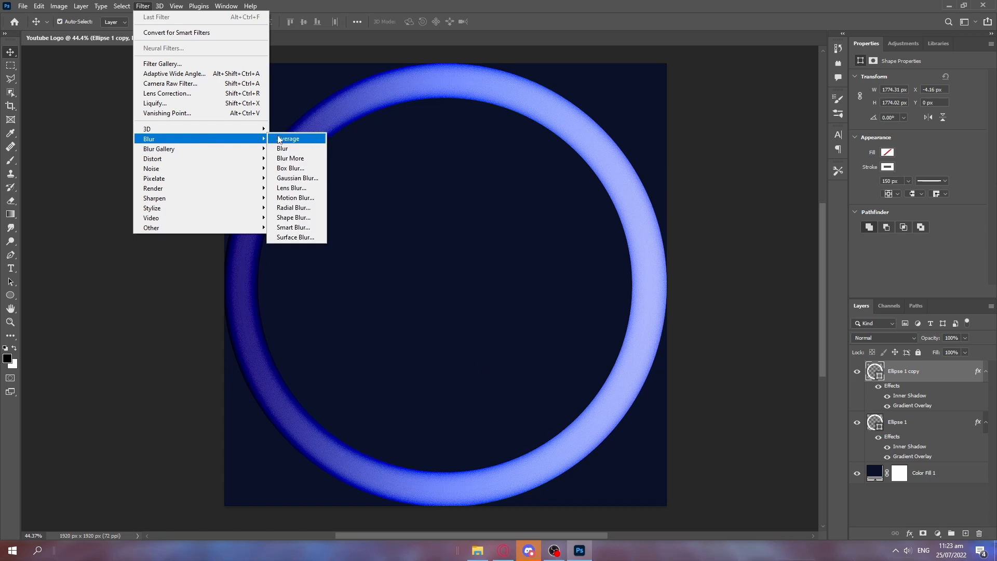
{"action": "left_click", "coordinate": [283, 179]}
{"action": "left_click", "coordinate": [574, 205]}
{"action": "key", "text": "Return"}
Set the blurred ring copy's blend mode to Linear Light.
{"action": "left_click", "coordinate": [881, 340]}
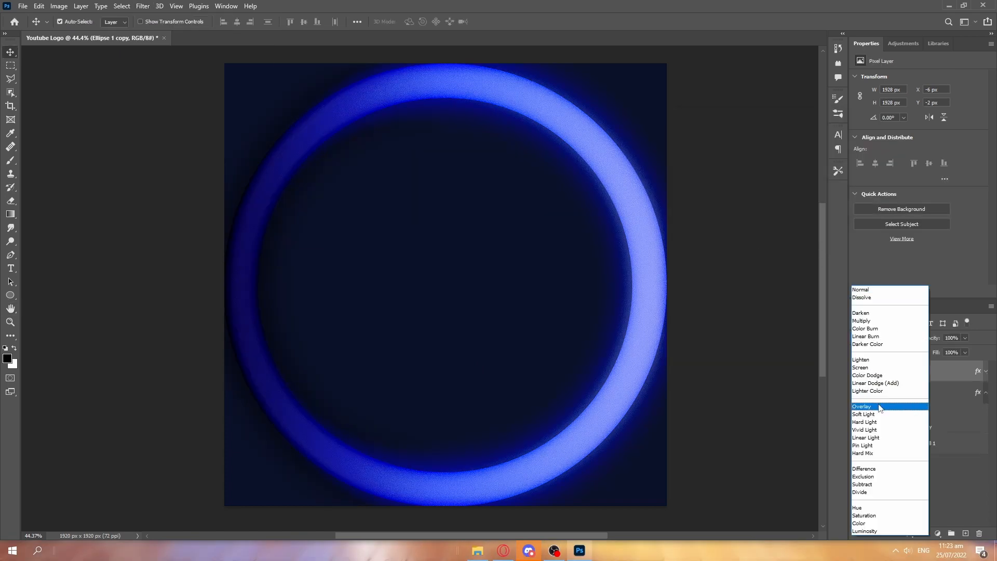
{"action": "left_click", "coordinate": [875, 438]}
{"action": "left_click", "coordinate": [103, 202]}
{"action": "left_click", "coordinate": [920, 393]}
{"action": "key", "text": "ctrl+j"}
{"action": "left_click_drag", "start_coordinate": [919, 393], "coordinate": [919, 363]}
{"action": "left_click", "coordinate": [986, 443]}
{"action": "left_click", "coordinate": [986, 371]}
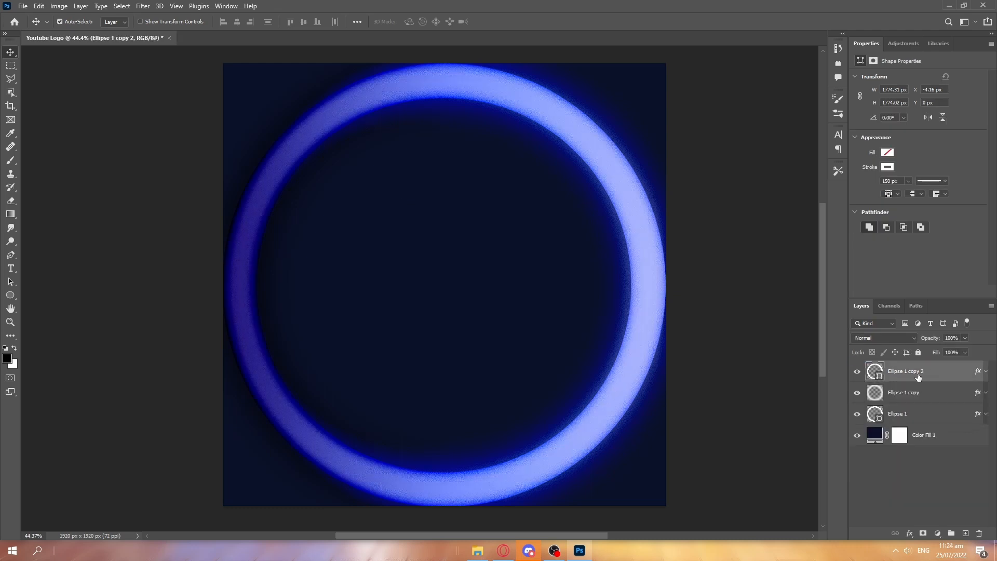
{"action": "key", "text": "ctrl+t"}
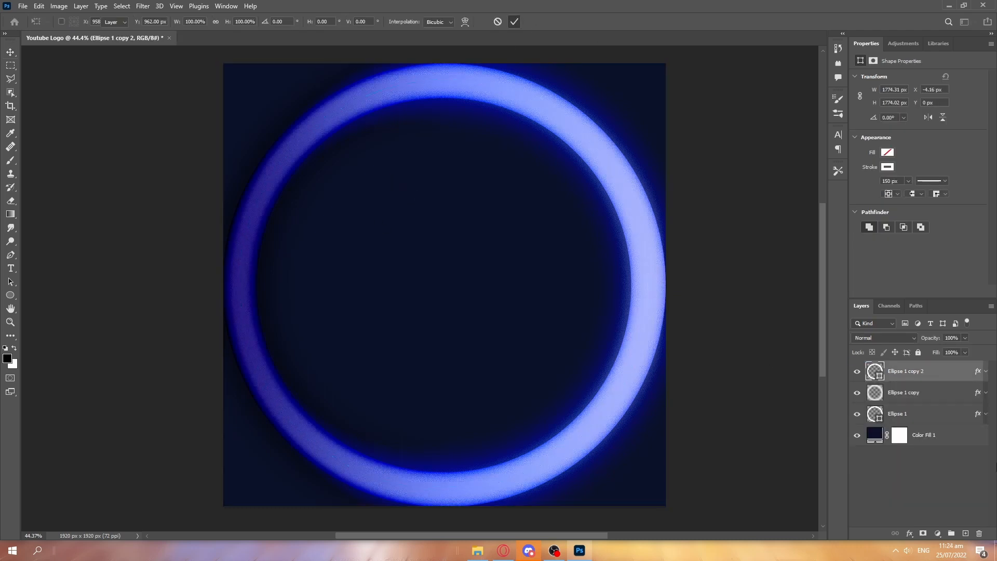
{"action": "left_click", "coordinate": [515, 22]}
{"action": "key", "text": "Delete"}
Add a white letter G as a text layer inside the ring, set in the Momcake Bold font.
{"action": "scroll", "coordinate": [419, 280], "scroll_direction": "down", "scroll_amount": 5}
{"action": "scroll", "coordinate": [423, 272], "scroll_direction": "up", "scroll_amount": 3}
{"action": "left_click", "coordinate": [966, 534]}
{"action": "left_click", "coordinate": [11, 269]}
{"action": "left_click", "coordinate": [416, 278]}
{"action": "left_click", "coordinate": [868, 106]}
{"action": "type", "text": "open sans"}
{"action": "left_click", "coordinate": [832, 207]}
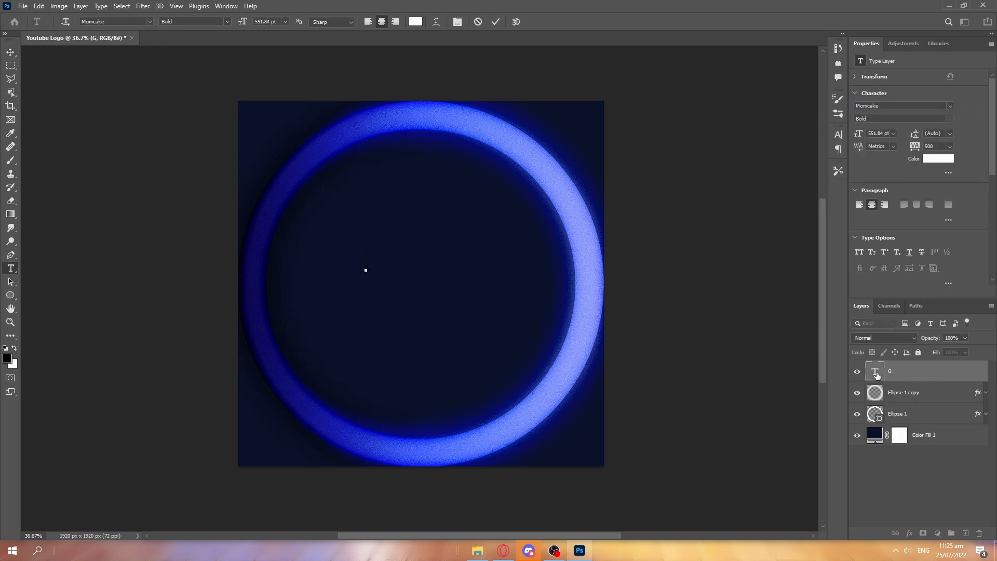
{"action": "left_click", "coordinate": [935, 146]}
Scale up the letter G until it fills much of the ring's interior and move it toward the centre.
{"action": "key", "text": "ctrl+t"}
{"action": "left_click_drag", "start_coordinate": [366, 243], "coordinate": [451, 267]}
{"action": "key", "text": "Return"}
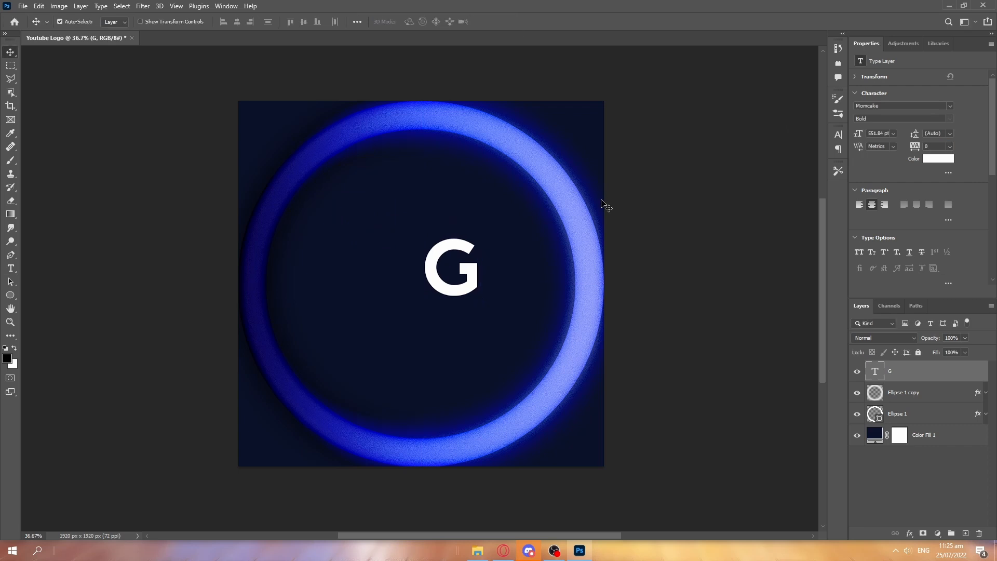
{"action": "key", "text": "ctrl+t"}
{"action": "left_click_drag", "start_coordinate": [450, 215], "coordinate": [451, 95]}
{"action": "left_click_drag", "start_coordinate": [435, 223], "coordinate": [406, 306]}
{"action": "left_click_drag", "start_coordinate": [421, 180], "coordinate": [422, 155]}
{"action": "key", "text": "Return"}
Change the G's kerning option and shift the letter slightly down.
{"action": "left_click", "coordinate": [893, 147]}
{"action": "left_click", "coordinate": [885, 229]}
{"action": "key", "text": "ctrl+t"}
{"action": "mouse_move", "coordinate": [424, 270]}
{"action": "left_mouse_down"}
{"action": "mouse_move", "coordinate": [416, 283]}
{"action": "mouse_move", "coordinate": [424, 284]}
{"action": "left_mouse_up"}
{"action": "key", "text": "Return"}
Nudge the G upward in three large increments to balance its vertical position in the ring.
{"action": "scroll", "coordinate": [423, 178], "scroll_direction": "down", "scroll_amount": 5}
{"action": "key", "text": "ctrl+t"}
{"action": "key", "text": "shift+Up"}
{"action": "key", "text": "shift+Up"}
{"action": "key", "text": "shift+Up"}
{"action": "left_click_drag", "start_coordinate": [420, 167], "coordinate": [418, 208]}
{"action": "key", "text": "ctrl+z"}
{"action": "key", "text": "Return"}
Enlarge the G slightly from its left side and move it a little up and to the right.
{"action": "scroll", "coordinate": [398, 168], "scroll_direction": "up", "scroll_amount": 5}
{"action": "key", "text": "ctrl+t"}
{"action": "left_click_drag", "start_coordinate": [351, 265], "coordinate": [306, 265]}
{"action": "key", "text": "Return"}
{"action": "key", "text": "ctrl+t"}
{"action": "left_click_drag", "start_coordinate": [433, 291], "coordinate": [437, 281]}
{"action": "key", "text": "Return"}
{"action": "scroll", "coordinate": [444, 214], "scroll_direction": "down", "scroll_amount": 7}
{"action": "scroll", "coordinate": [475, 264], "scroll_direction": "up", "scroll_amount": 3}
Shrink the G slightly from its upper edge and recentre it within the ring.
{"action": "key", "text": "ctrl+t"}
{"action": "left_click_drag", "start_coordinate": [424, 123], "coordinate": [424, 152]}
{"action": "left_click_drag", "start_coordinate": [427, 274], "coordinate": [427, 254]}
{"action": "key", "text": "Return"}
{"action": "scroll", "coordinate": [397, 198], "scroll_direction": "up", "scroll_amount": 3}
{"action": "key", "text": "ctrl+t"}
{"action": "left_click_drag", "start_coordinate": [452, 212], "coordinate": [452, 229]}
{"action": "left_click", "coordinate": [515, 22]}
Place the G layer between the two ring layers and add an empty layer directly above the colour fill.
{"action": "left_click", "coordinate": [965, 534]}
{"action": "left_click_drag", "start_coordinate": [893, 365], "coordinate": [979, 533]}
{"action": "left_click", "coordinate": [966, 535]}
{"action": "mouse_move", "coordinate": [894, 371]}
{"action": "left_mouse_down"}
{"action": "mouse_move", "coordinate": [883, 393]}
{"action": "mouse_move", "coordinate": [901, 385]}
{"action": "left_mouse_up"}
{"action": "left_click_drag", "start_coordinate": [904, 436], "coordinate": [904, 365]}
{"action": "left_click", "coordinate": [893, 439]}
{"action": "scroll", "coordinate": [480, 284], "scroll_direction": "up", "scroll_amount": 8}
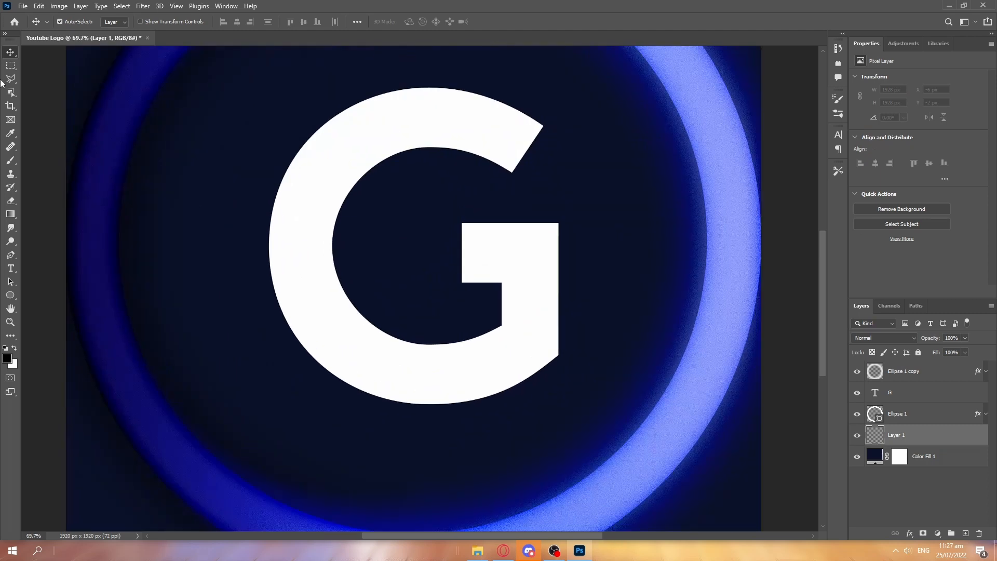
Try outlining a long shadow as a pen shape, from the G's upper tip diagonally past the canvas and back to its lower edge.
{"action": "left_click", "coordinate": [10, 255]}
{"action": "left_click_drag", "start_coordinate": [387, 196], "coordinate": [288, 194]}
{"action": "left_click", "coordinate": [443, 123]}
{"action": "left_click", "coordinate": [702, 383], "text": "shift"}
{"action": "left_click_drag", "start_coordinate": [586, 437], "coordinate": [581, 351]}
{"action": "left_click", "coordinate": [695, 512]}
{"action": "left_click", "coordinate": [506, 465]}
{"action": "left_click", "coordinate": [191, 149]}
{"action": "key", "text": "ctrl+z"}
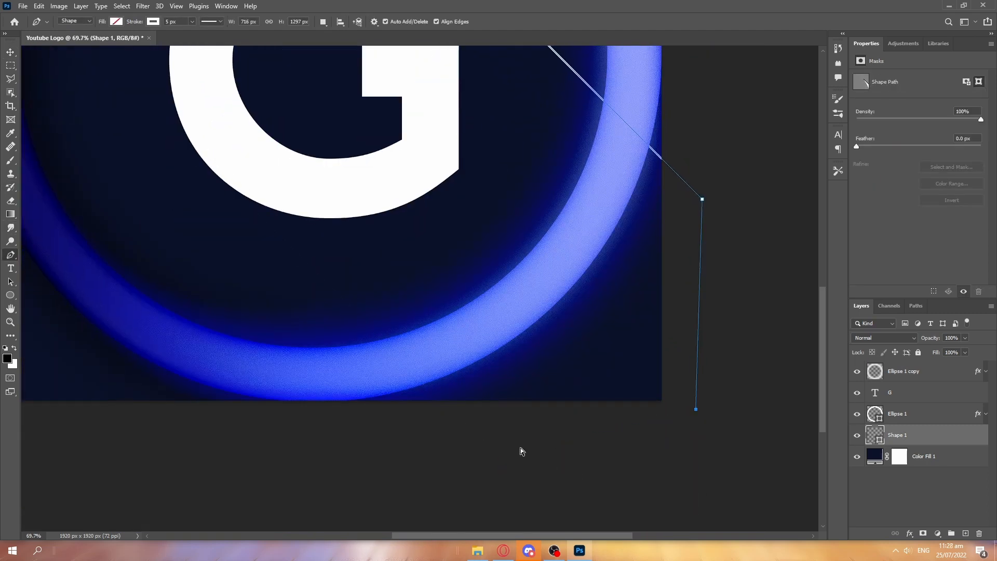
{"action": "left_click_drag", "start_coordinate": [281, 162], "coordinate": [295, 223]}
{"action": "scroll", "coordinate": [305, 225], "scroll_direction": "down", "scroll_amount": 7}
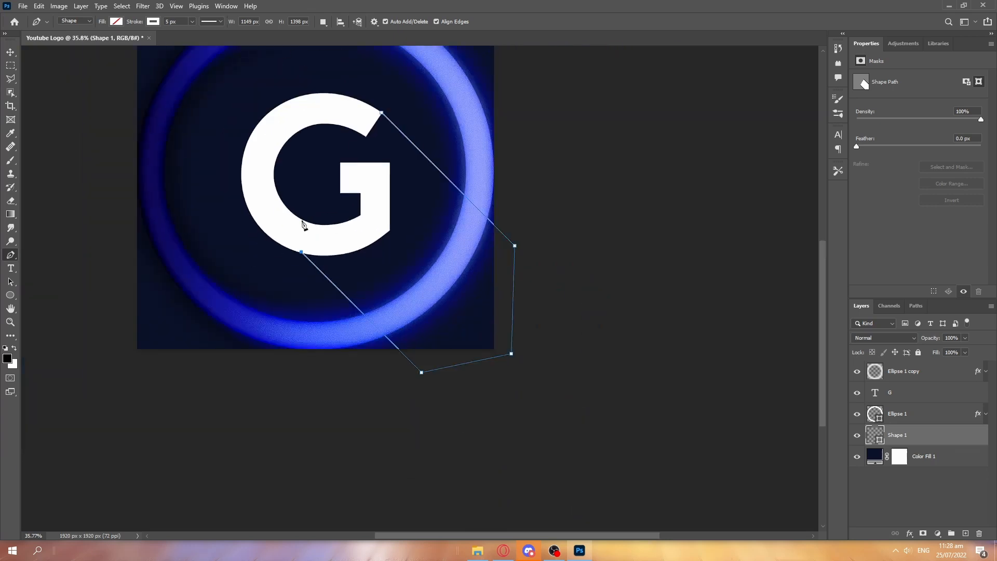
Continue the shadow shape's outline behind the G's crossbar and close it at the letter's upper terminal.
{"action": "scroll", "coordinate": [308, 220], "scroll_direction": "up", "scroll_amount": 5}
{"action": "left_click_drag", "start_coordinate": [345, 187], "coordinate": [337, 213]}
{"action": "left_click", "coordinate": [401, 258]}
{"action": "left_click", "coordinate": [401, 163]}
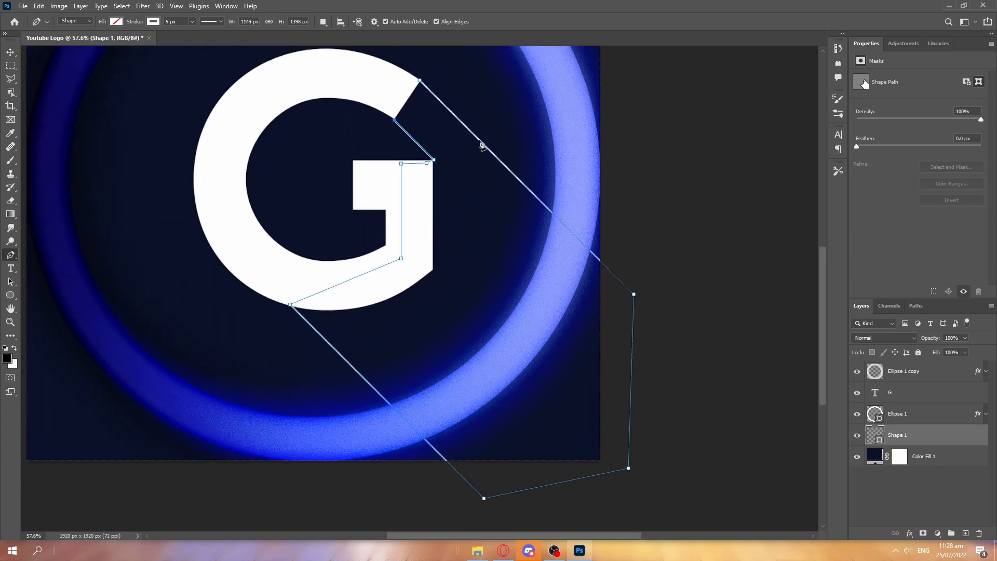
{"action": "key", "text": "ctrl+z"}
{"action": "scroll", "coordinate": [391, 111], "scroll_direction": "up", "scroll_amount": 8}
{"action": "left_click_drag", "start_coordinate": [538, 261], "coordinate": [512, 323]}
{"action": "left_click", "coordinate": [462, 88]}
{"action": "scroll", "coordinate": [373, 181], "scroll_direction": "down", "scroll_amount": 8}
Try filling the shadow shape and adding another new layer, and undo the layer changes.
{"action": "key", "text": "alt+BackSpace"}
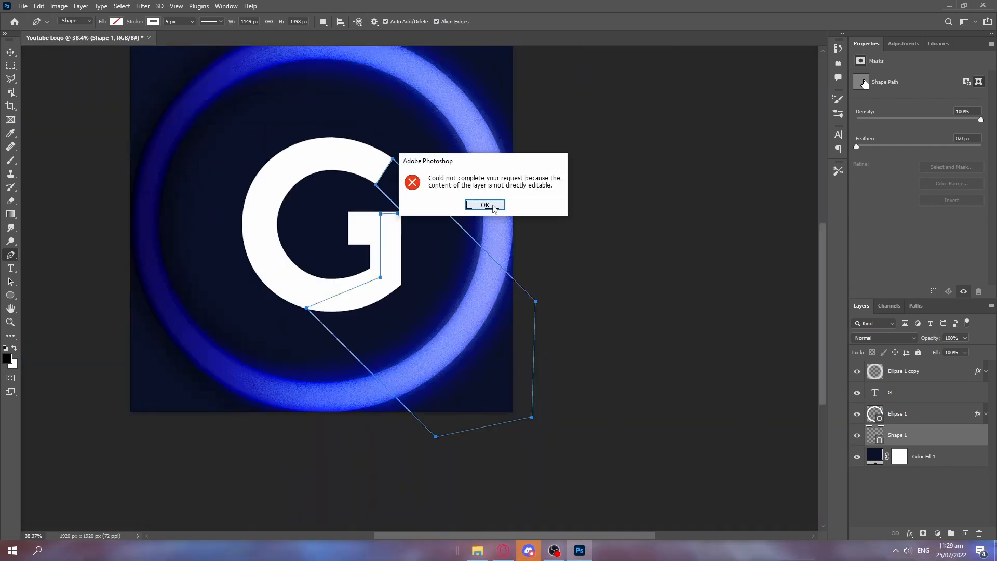
{"action": "left_click", "coordinate": [494, 207]}
{"action": "key", "text": "ctrl+alt+shift+n"}
{"action": "mouse_move", "coordinate": [858, 436]}
{"action": "left_mouse_down"}
{"action": "mouse_move", "coordinate": [860, 379]}
{"action": "mouse_move", "coordinate": [861, 453]}
{"action": "left_mouse_up"}
{"action": "left_click", "coordinate": [912, 453]}
{"action": "key", "text": "ctrl+z"}
{"action": "key", "text": "ctrl+z"}
{"action": "key", "text": "ctrl+z"}
{"action": "key", "text": "ctrl+z"}
{"action": "key", "text": "ctrl+z"}
{"action": "key", "text": "ctrl+z"}
{"action": "key", "text": "ctrl+z"}
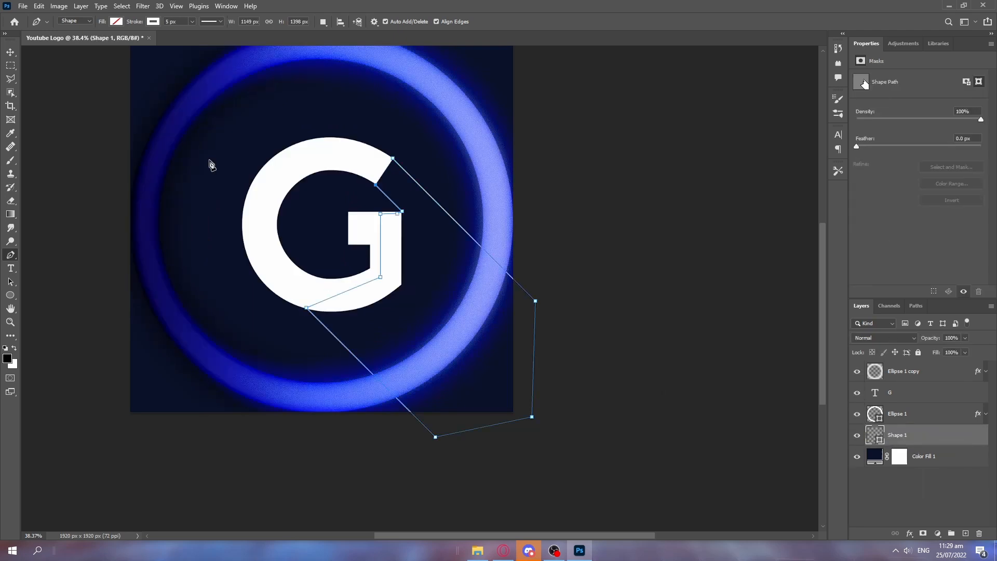
Switch the Pen tool to Path mode and start a path on Layer 1 from the G's upper terminal diagonally past the ring.
{"action": "left_click", "coordinate": [72, 38]}
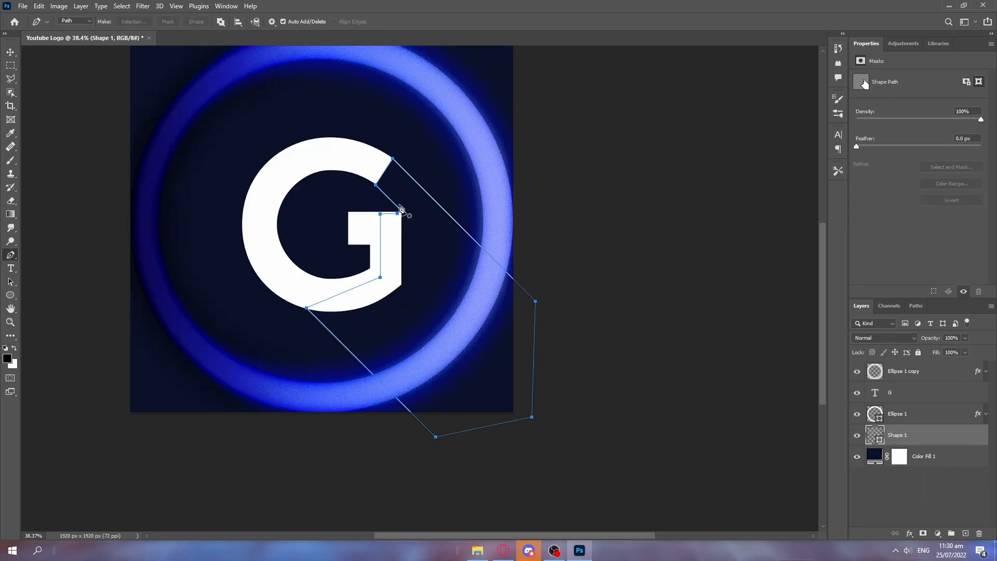
{"action": "scroll", "coordinate": [426, 227], "scroll_direction": "up", "scroll_amount": 6}
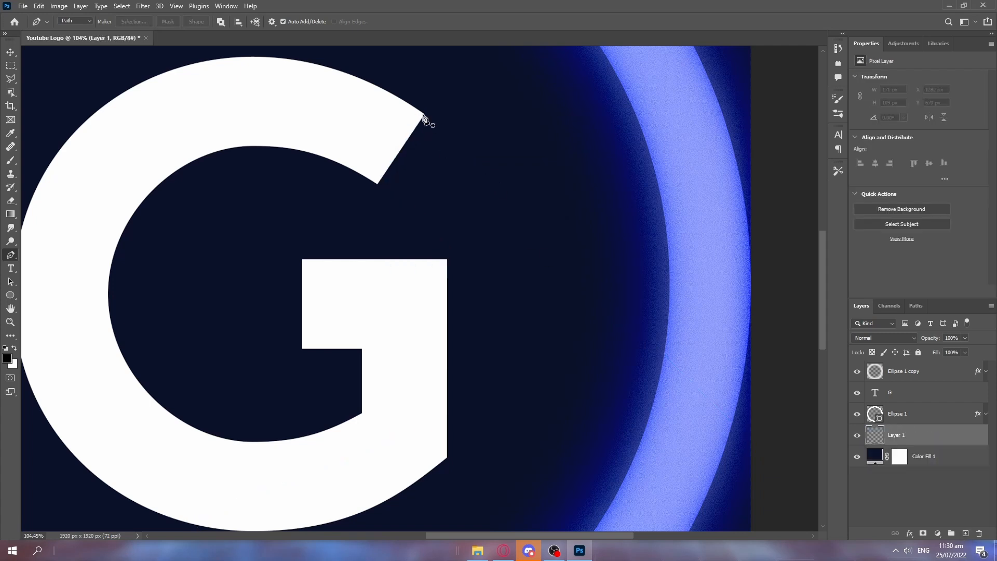
{"action": "left_click", "coordinate": [376, 182]}
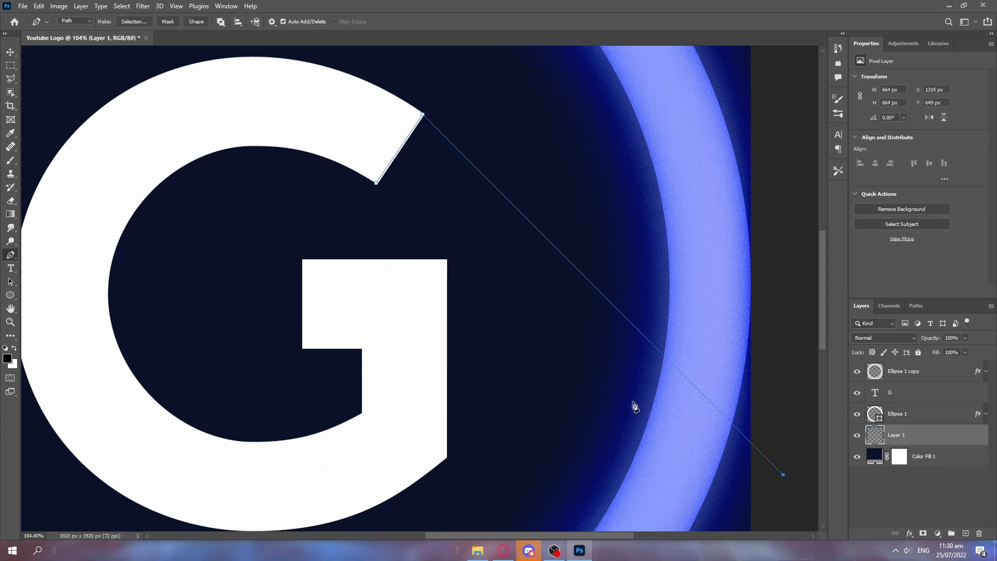
{"action": "scroll", "coordinate": [611, 323], "scroll_direction": "down", "scroll_amount": 3}
{"action": "scroll", "coordinate": [772, 451], "scroll_direction": "down", "scroll_amount": 4}
Try closing the path as a narrow wedge and filling it with black, and undo the fill.
{"action": "left_click", "coordinate": [386, 104]}
{"action": "key", "text": "shift+F5"}
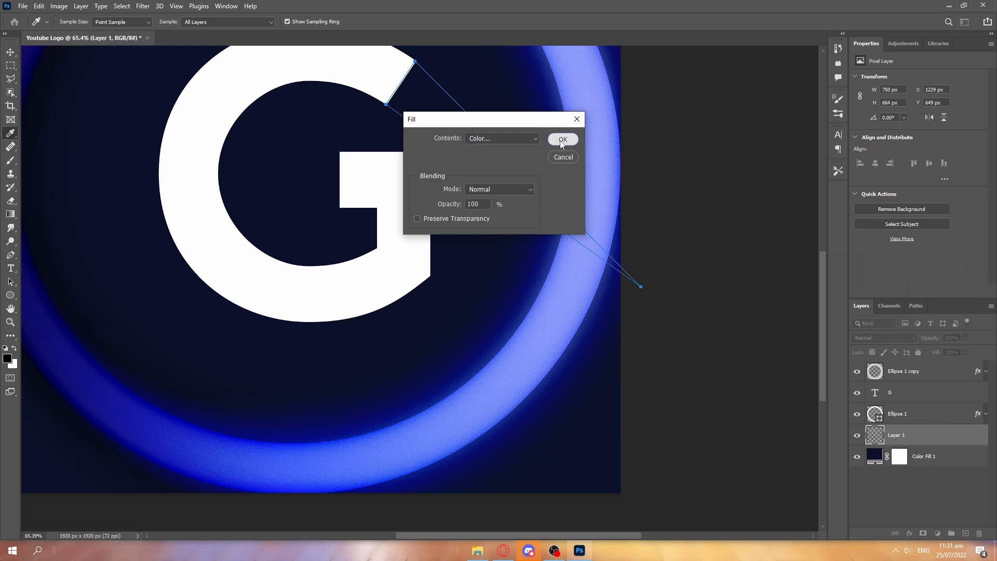
{"action": "left_click", "coordinate": [563, 140]}
{"action": "key", "text": "ctrl+z"}
{"action": "right_click", "coordinate": [481, 149]}
{"action": "left_click", "coordinate": [509, 210]}
{"action": "left_click", "coordinate": [507, 133]}
{"action": "left_click", "coordinate": [509, 160]}
{"action": "left_click", "coordinate": [565, 134]}
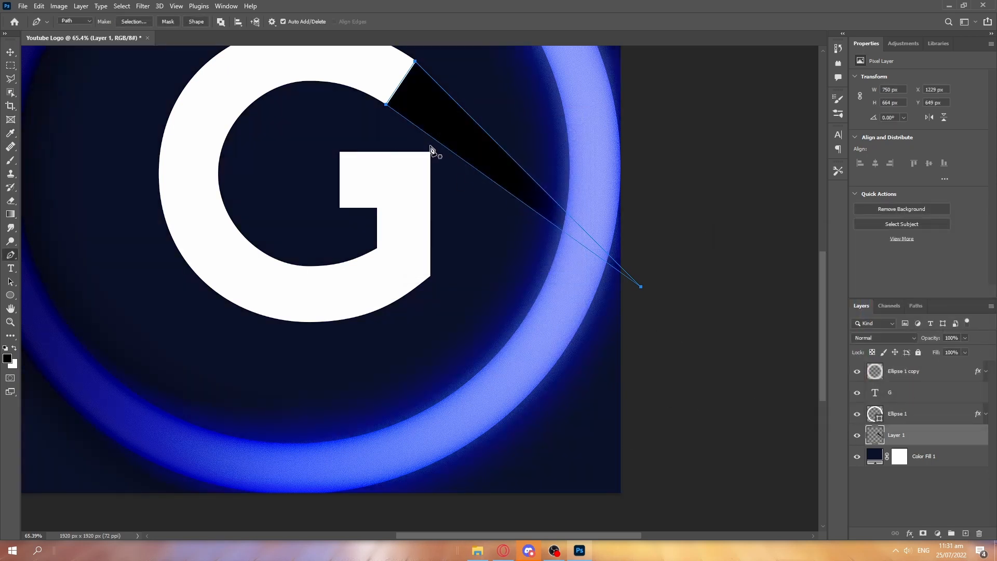
{"action": "key", "text": "ctrl+z"}
Draw the closed shadow path, about 1347 by 1449 px, around the canvas's lower-right area and back behind the G.
{"action": "left_click_drag", "start_coordinate": [639, 171], "coordinate": [634, 129]}
{"action": "key", "text": "ctrl+z"}
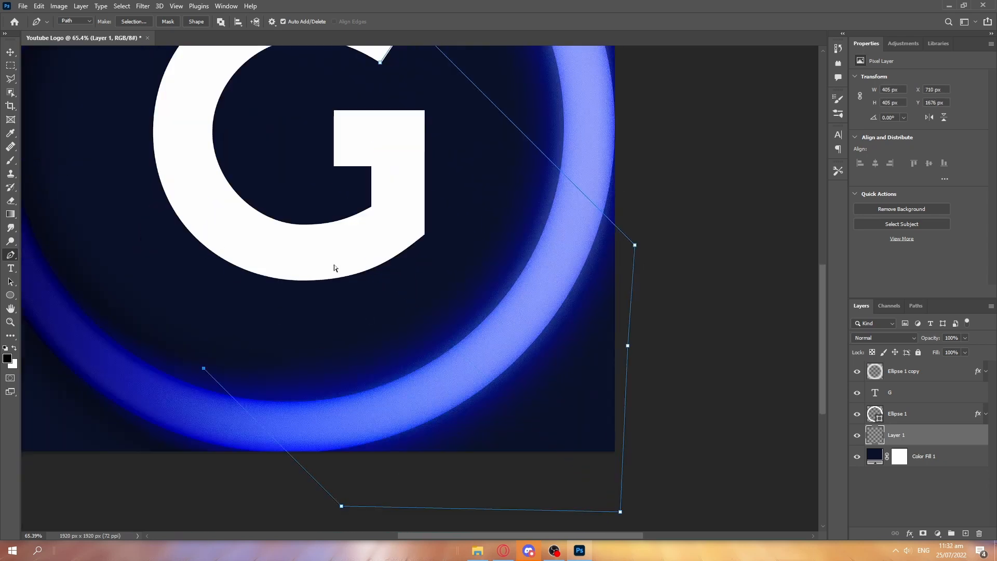
{"action": "left_click", "coordinate": [200, 182], "text": "shift"}
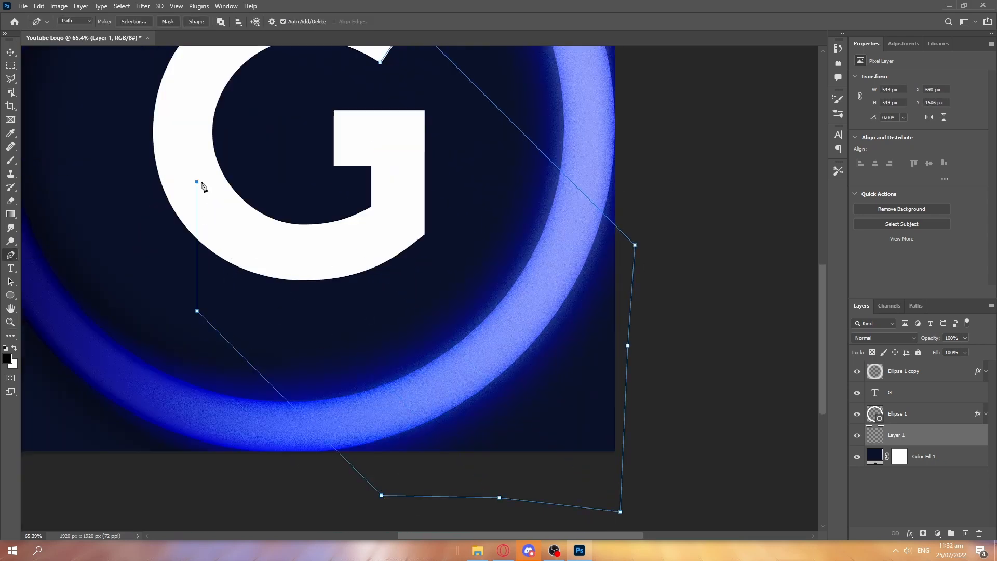
{"action": "scroll", "coordinate": [264, 332], "scroll_direction": "down", "scroll_amount": 4}
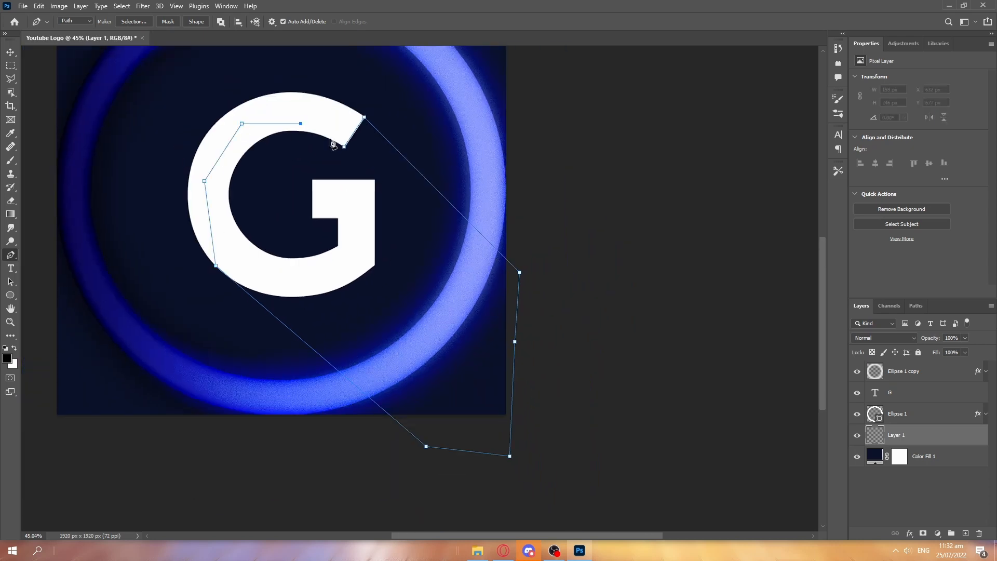
{"action": "scroll", "coordinate": [308, 114], "scroll_direction": "up", "scroll_amount": 14}
{"action": "left_click", "coordinate": [416, 205]}
{"action": "left_click", "coordinate": [457, 248]}
{"action": "scroll", "coordinate": [408, 114], "scroll_direction": "down", "scroll_amount": 12}
Fill the closed shadow path with black on Layer 1.
{"action": "left_click", "coordinate": [563, 139]}
{"action": "key", "text": "ctrl+z"}
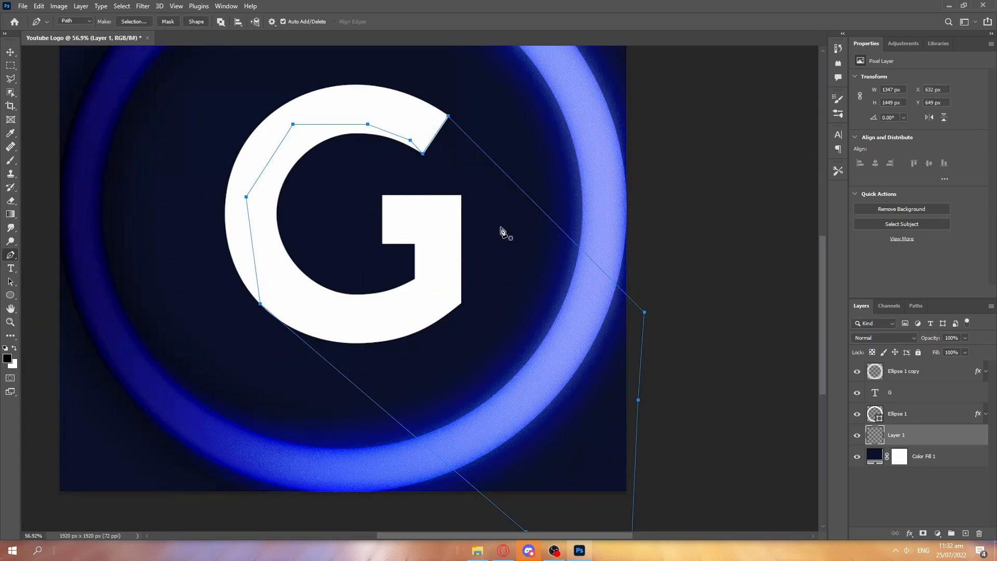
{"action": "right_click", "coordinate": [502, 231]}
{"action": "left_click", "coordinate": [525, 287]}
{"action": "left_click", "coordinate": [571, 135]}
Delete the shadow's pen path and return to the Move tool.
{"action": "key", "text": "v"}
{"action": "scroll", "coordinate": [693, 171], "scroll_direction": "down", "scroll_amount": 2}
{"action": "key", "text": "super"}
{"action": "left_click", "coordinate": [569, 559]}
{"action": "left_click", "coordinate": [283, 234]}
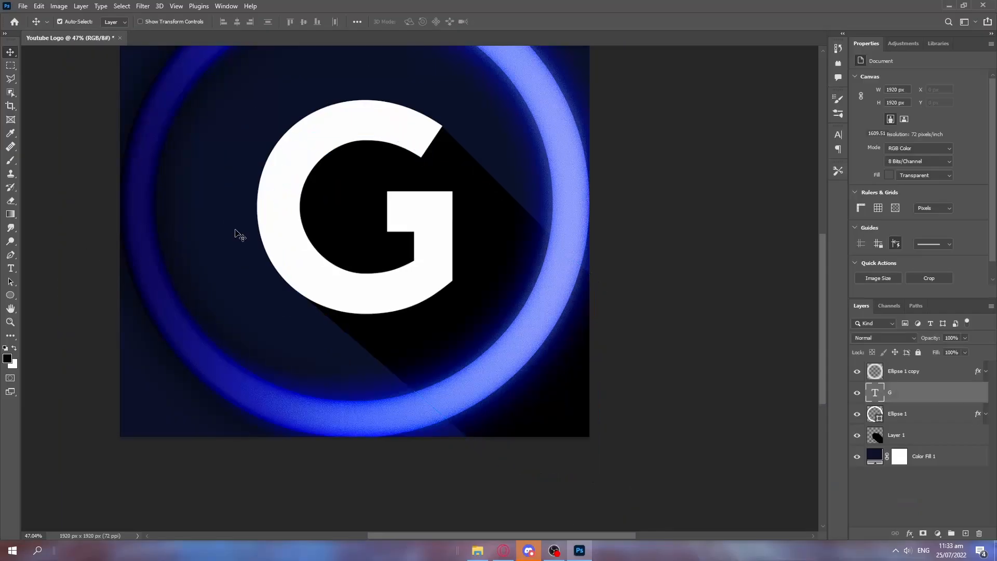
{"action": "left_click", "coordinate": [11, 255]}
{"action": "right_click", "coordinate": [456, 265]}
{"action": "left_click", "coordinate": [485, 279]}
{"action": "key", "text": "v"}
{"action": "scroll", "coordinate": [374, 160], "scroll_direction": "down", "scroll_amount": 5}
{"action": "left_click_drag", "start_coordinate": [373, 160], "coordinate": [374, 292]}
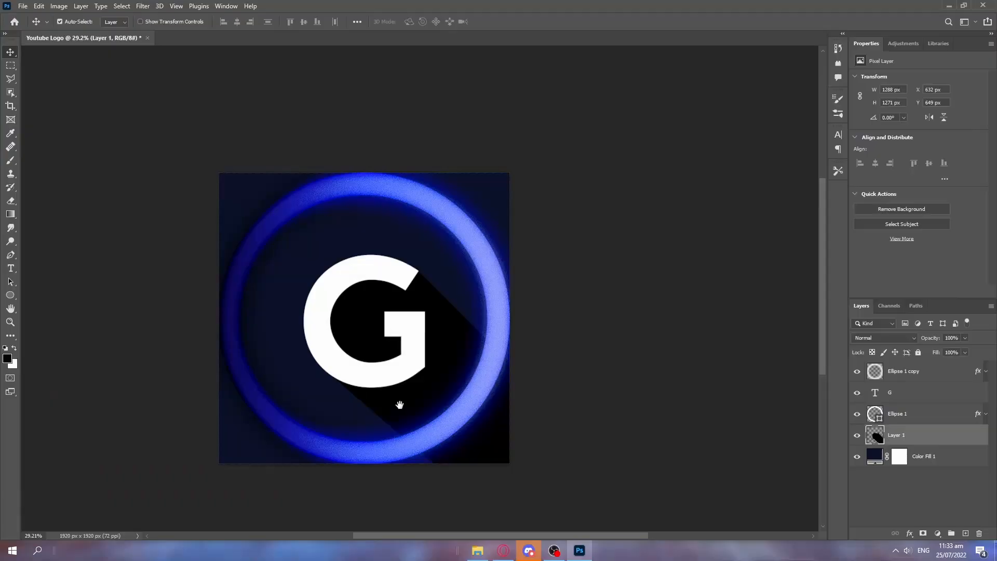
{"action": "left_click_drag", "start_coordinate": [400, 403], "coordinate": [434, 395]}
Lower the black shadow layer's opacity and save the logo as a Photoshop document.
{"action": "left_click", "coordinate": [885, 339]}
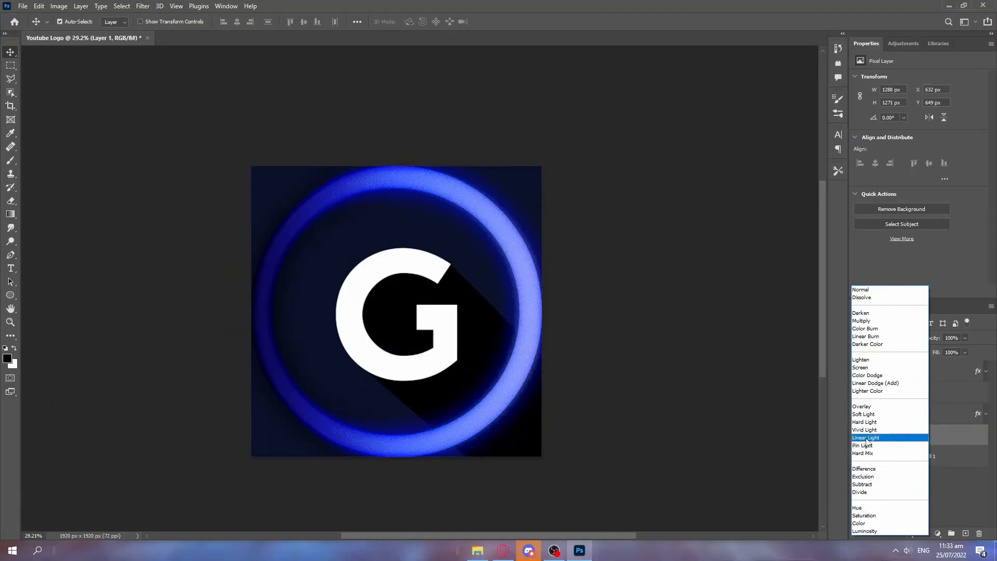
{"action": "key", "text": "ctrl+s"}
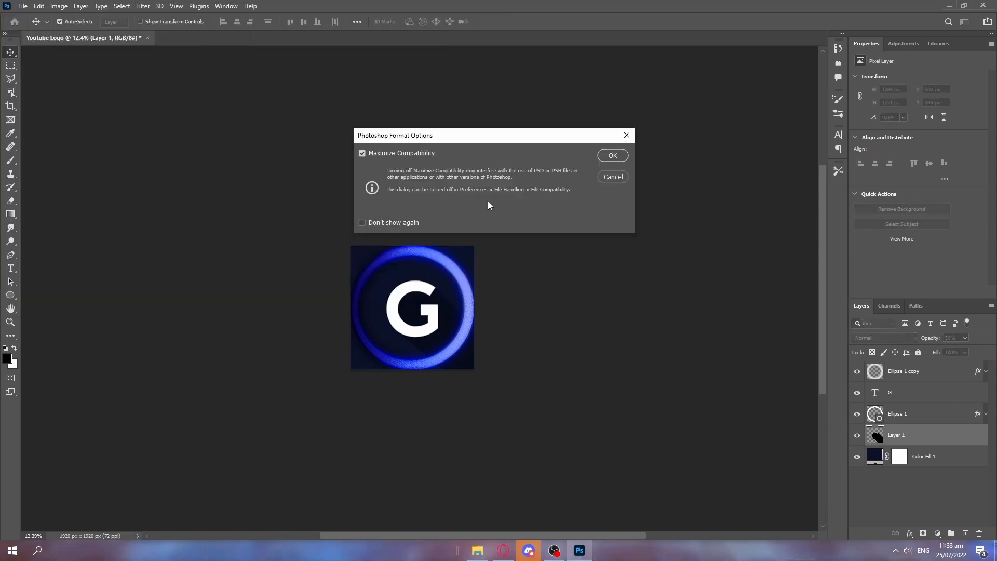